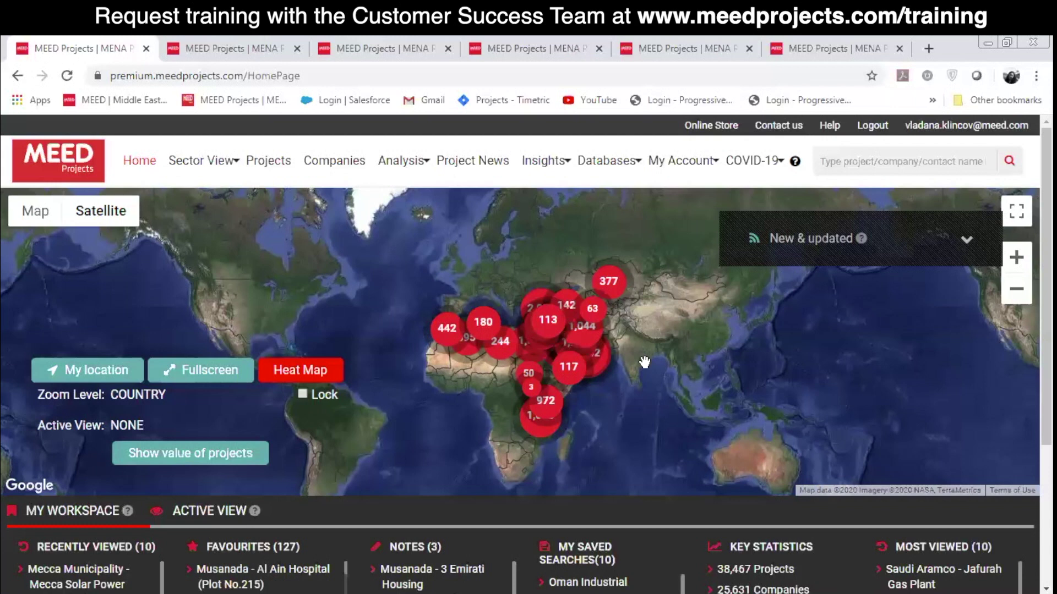
Zoom and pan the satellite map to inspect the Dubai and Al Ain clusters, then zoom back out.
scroll(631, 330, "up", 1)
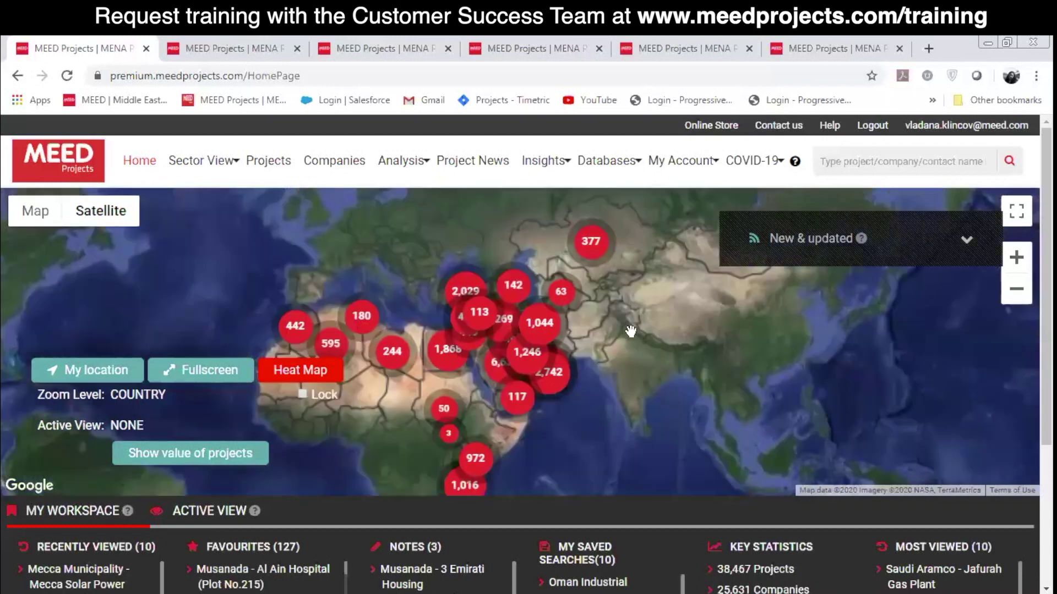
scroll(601, 327, "up", 1)
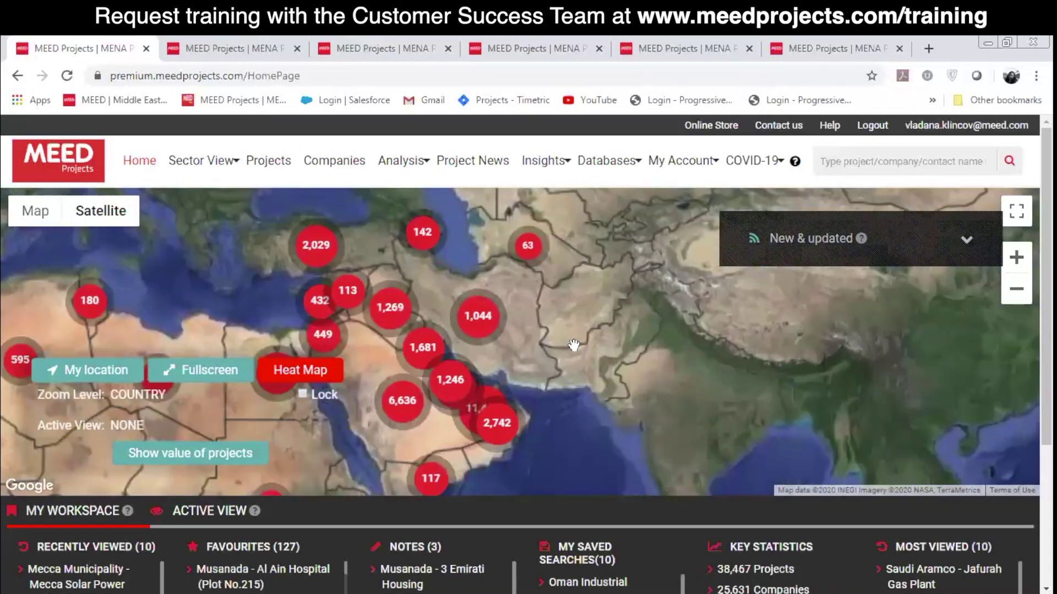
left_click_drag(574, 345, 710, 307)
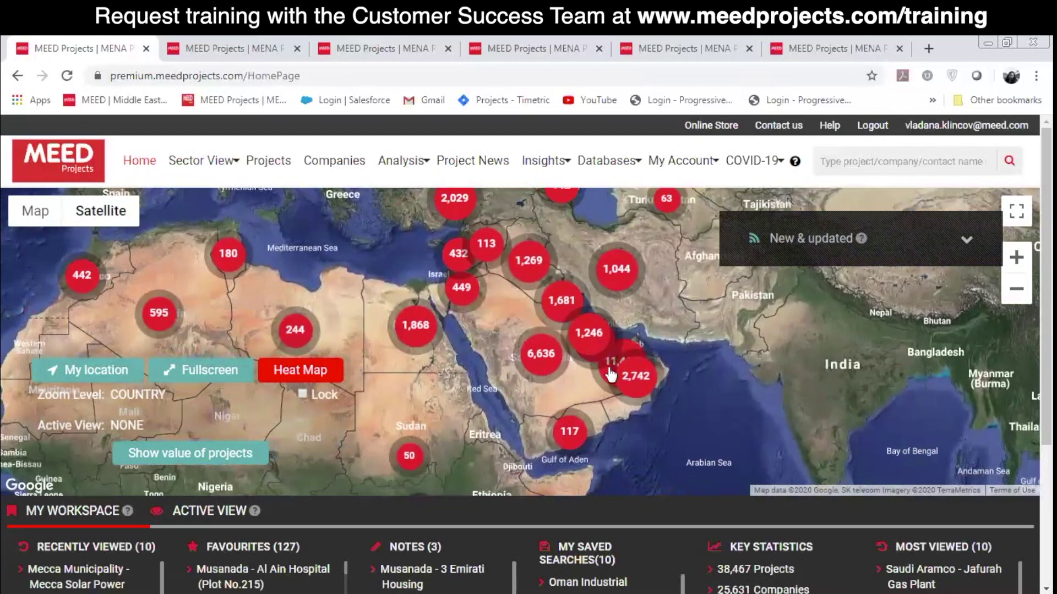
scroll(636, 377, "up", 1)
scroll(629, 370, "up", 1)
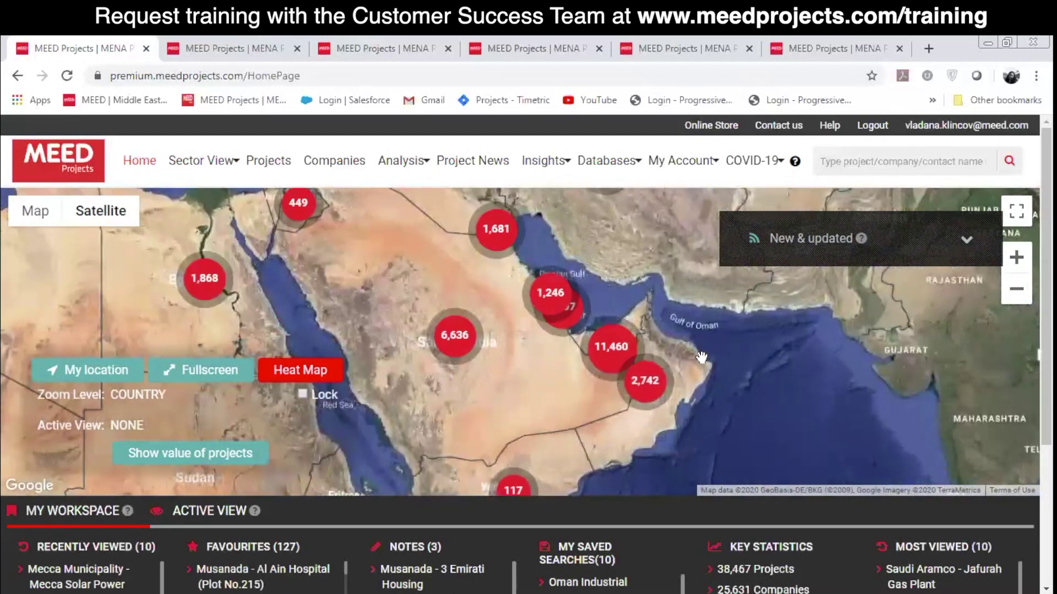
scroll(694, 344, "up", 1)
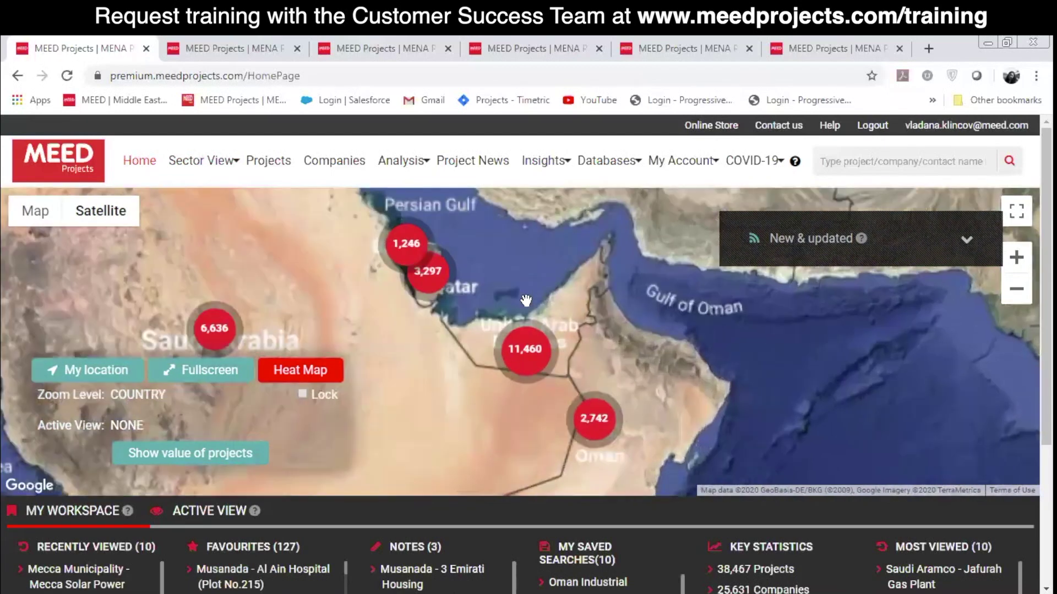
scroll(499, 291, "up", 1)
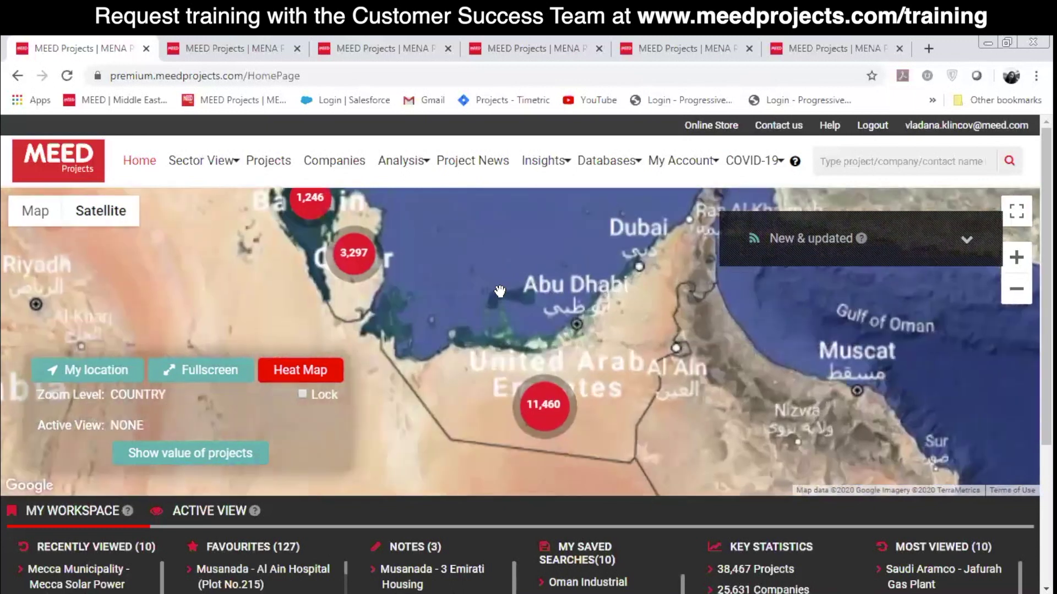
scroll(499, 292, "up", 1)
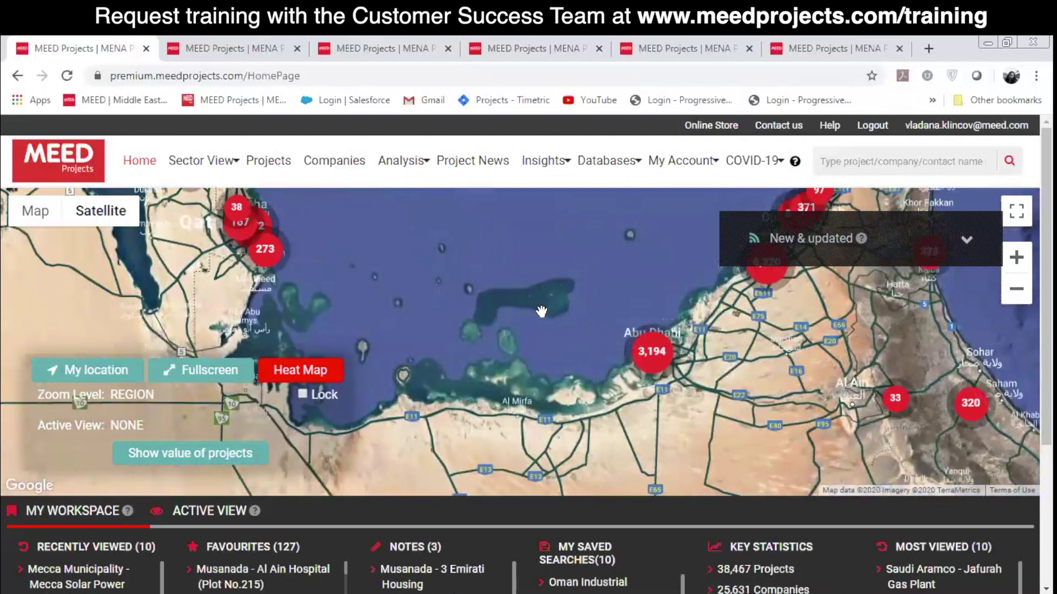
left_click_drag(541, 312, 471, 363)
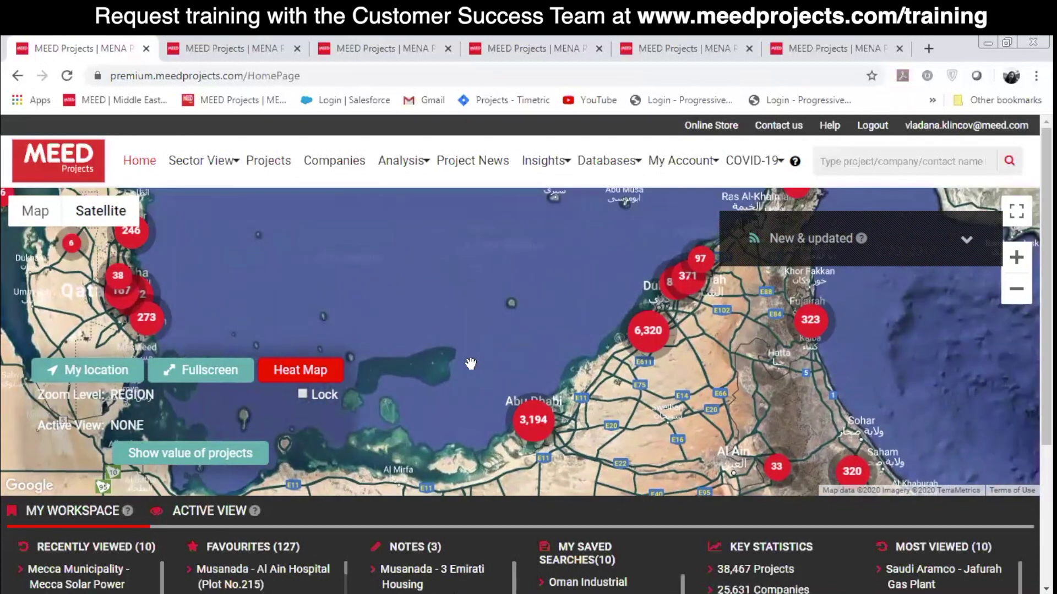
scroll(471, 363, "down", 1)
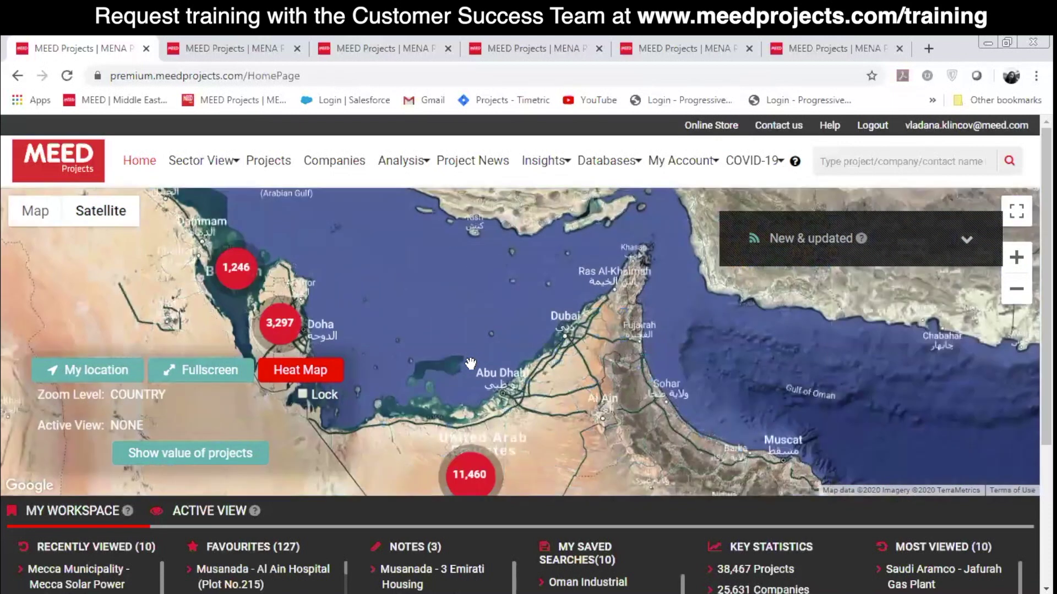
scroll(470, 363, "down", 1)
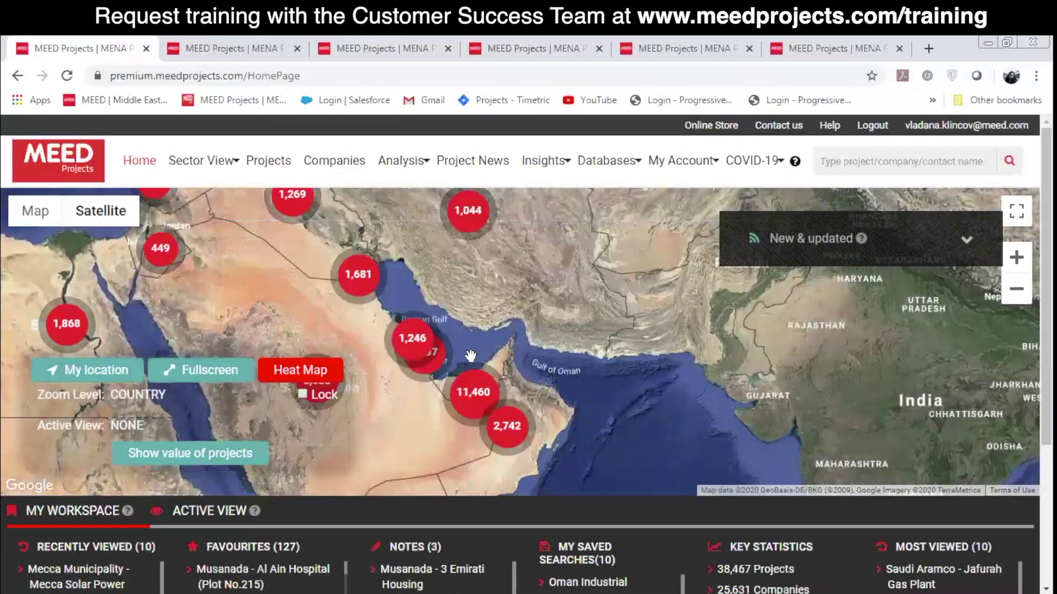
scroll(471, 357, "down", 1)
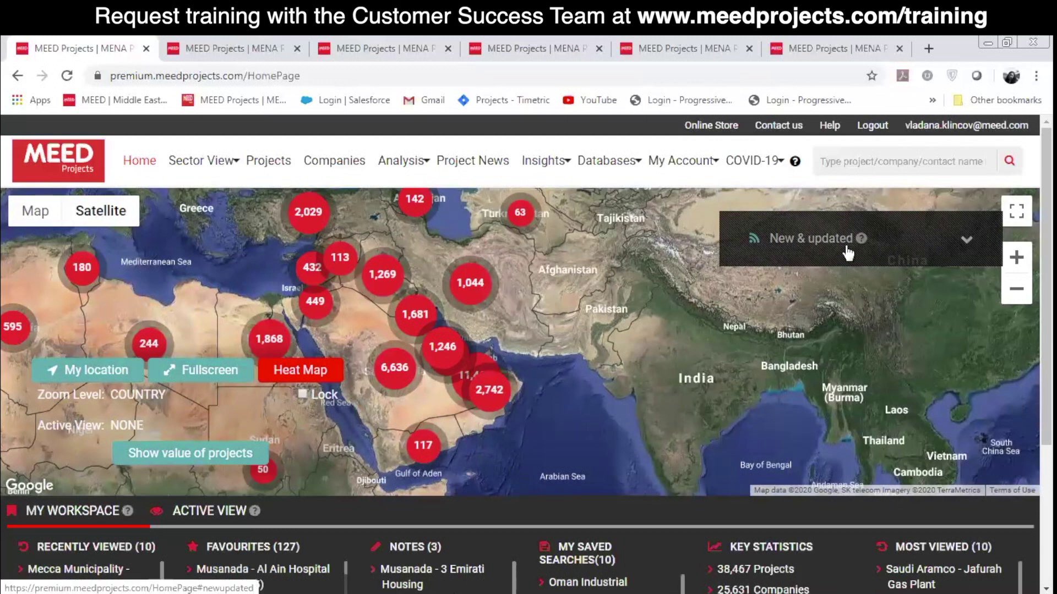
Expand the New & updated feed (136 created, 3,932 updated) and open the Projects search results.
left_click(966, 240)
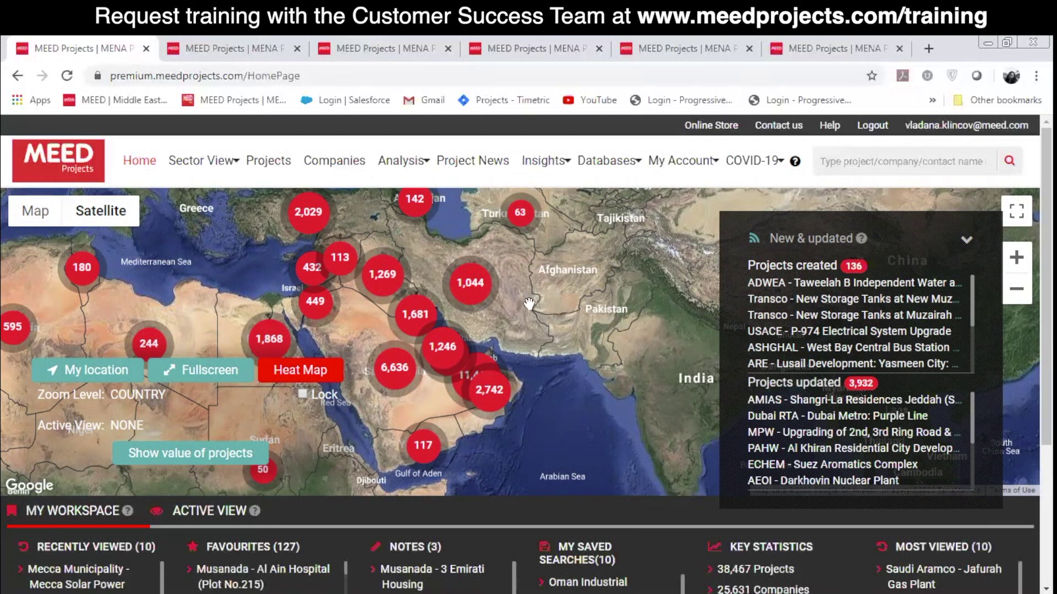
left_click(268, 161)
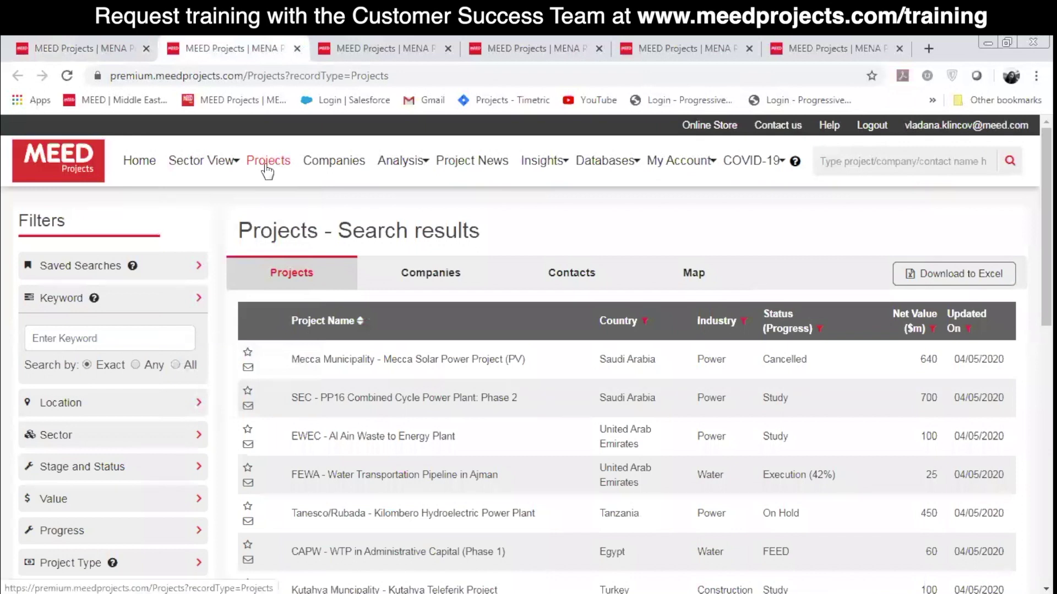
Filter the project search to UAE under Location > GCC.
scroll(1046, 232, "down", 2)
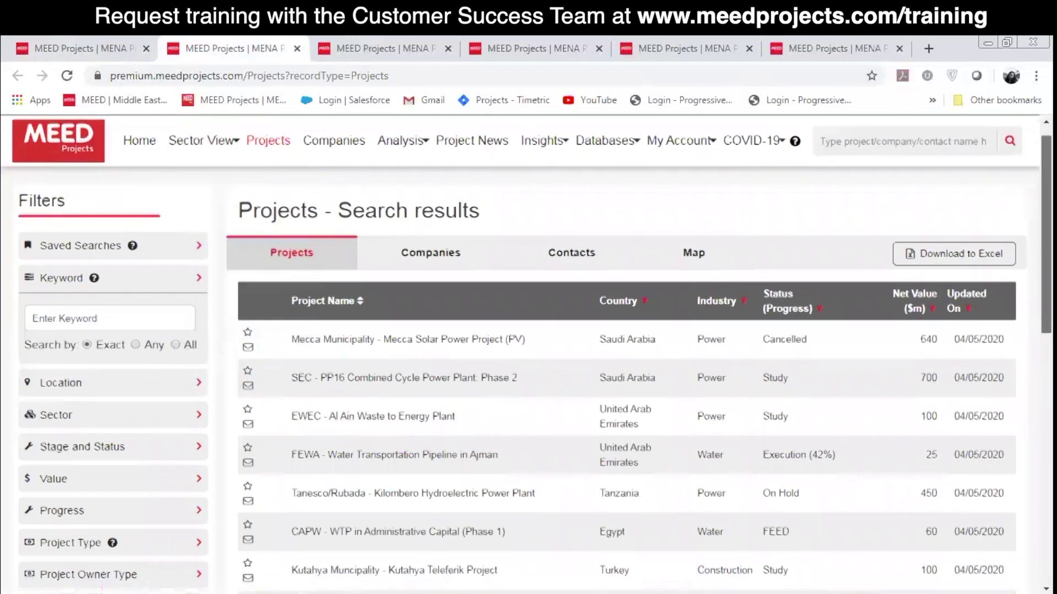
scroll(1020, 289, "down", 3)
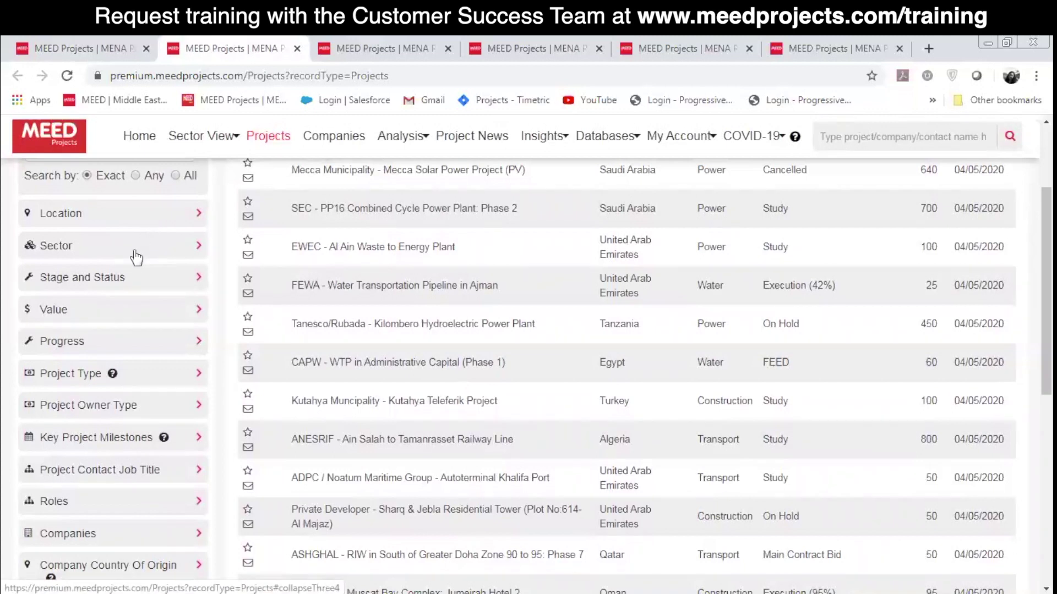
left_click(115, 218)
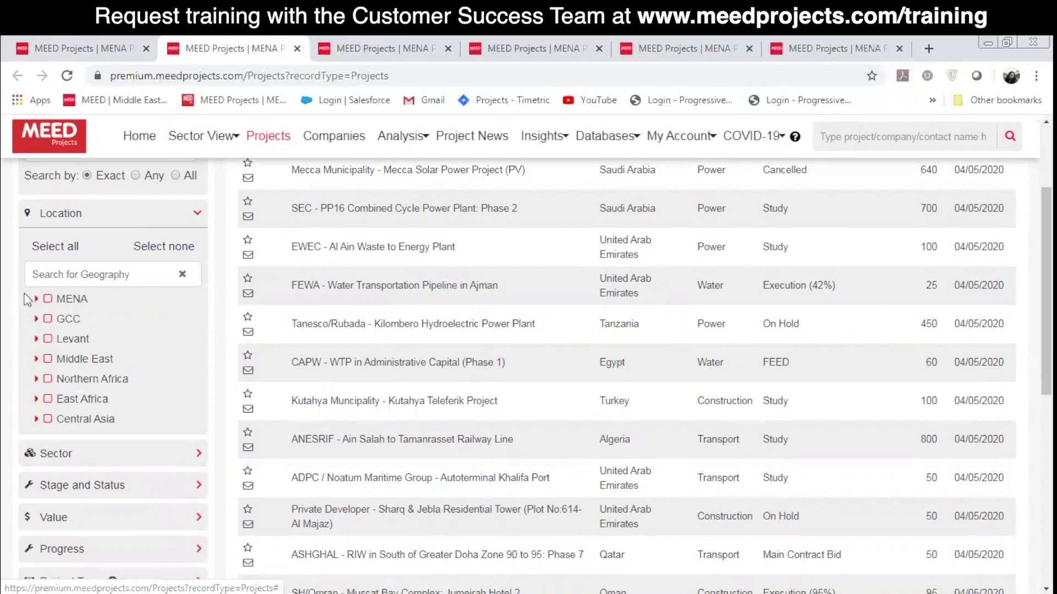
left_click(36, 318)
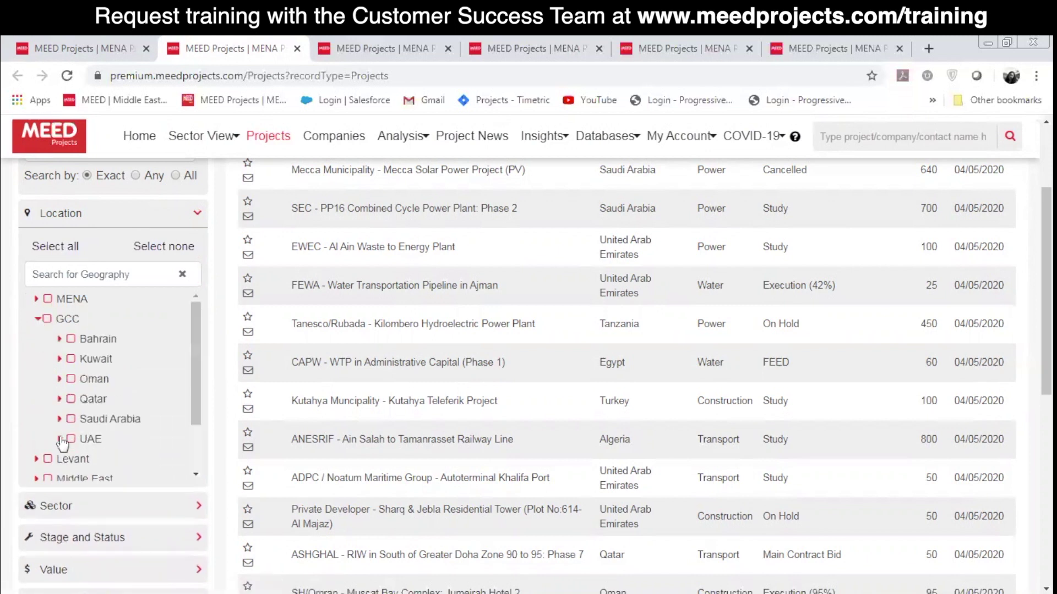
left_click(60, 439)
scroll(194, 359, "down", 4)
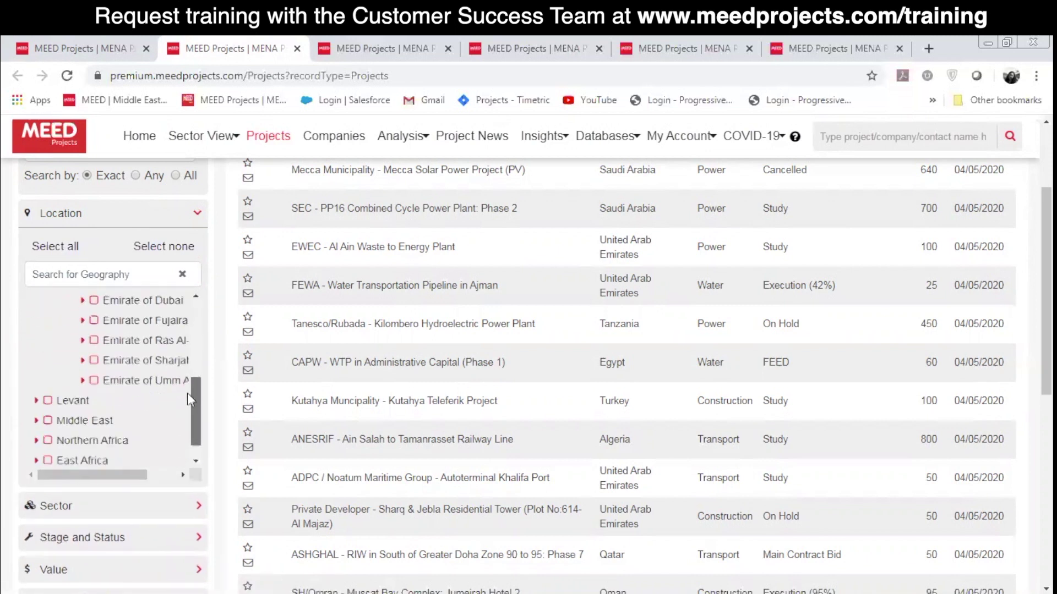
left_click_drag(187, 393, 187, 349)
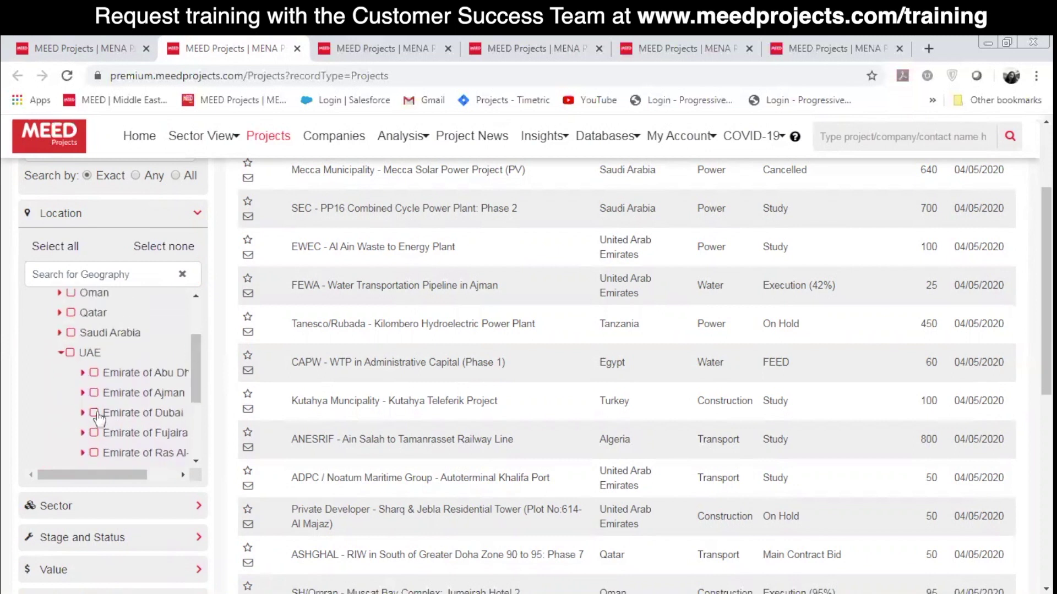
left_click(83, 373)
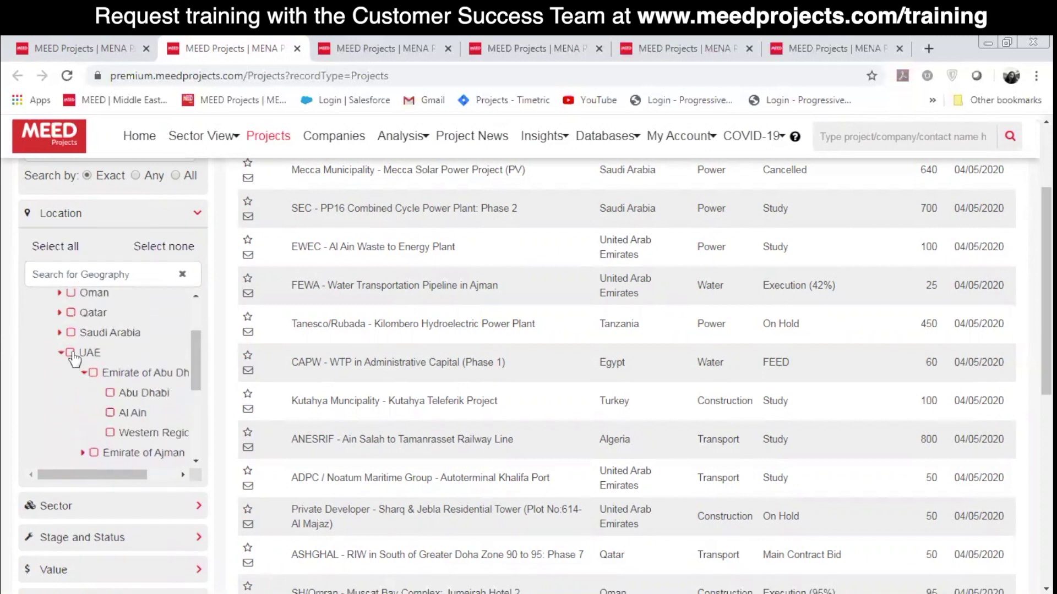
left_click(70, 353)
left_click(81, 213)
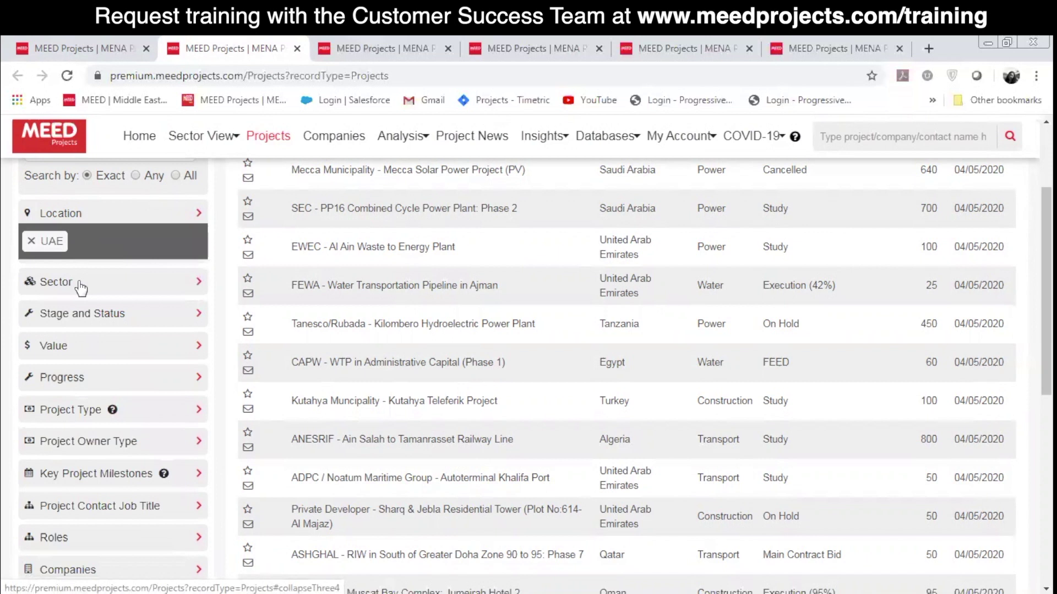
left_click(81, 285)
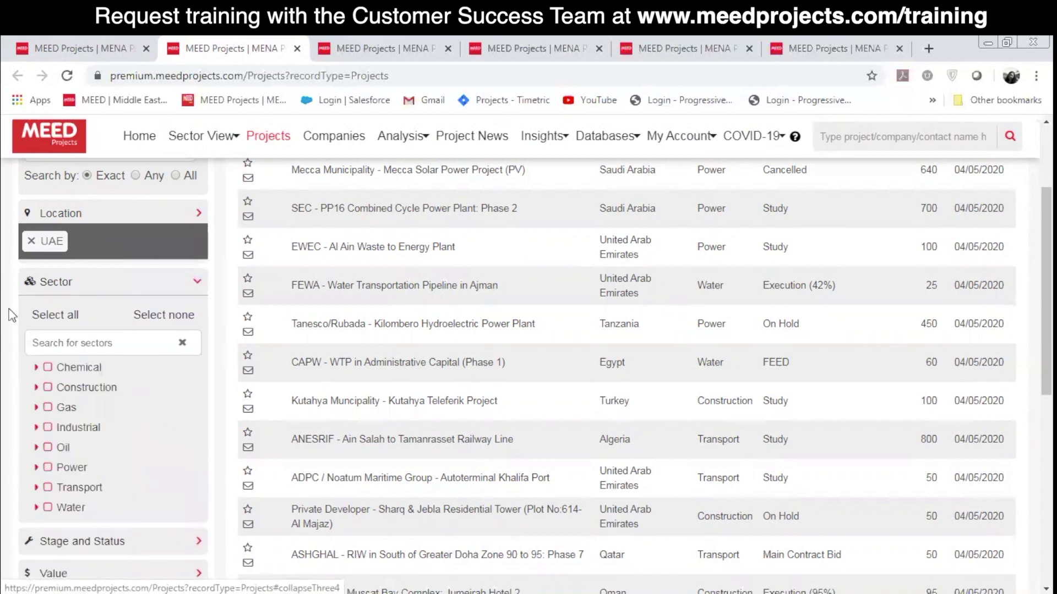
Add the Oil and Gas sectors to the project filters.
left_click(36, 447)
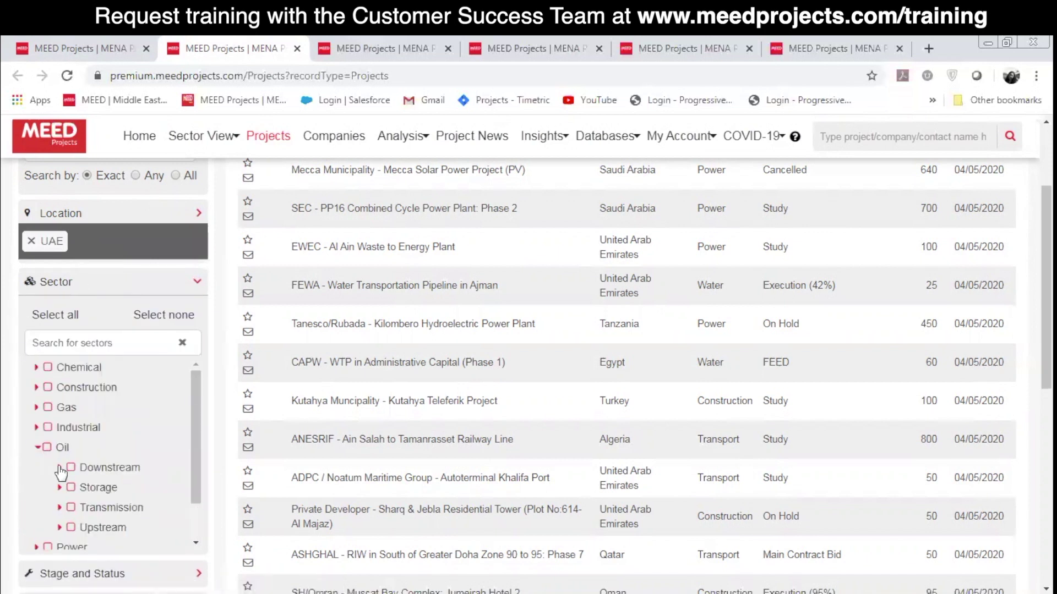
left_click(60, 467)
left_click(47, 447)
left_click(47, 443)
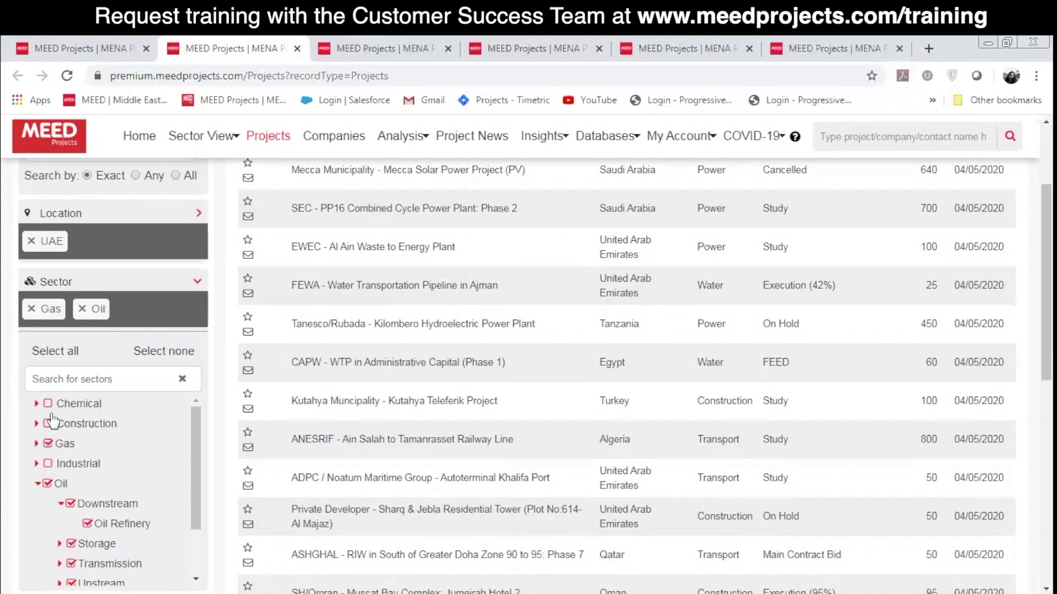
left_click(69, 285)
Limit the stage and status filter to Execution (ongoing).
left_click(71, 348)
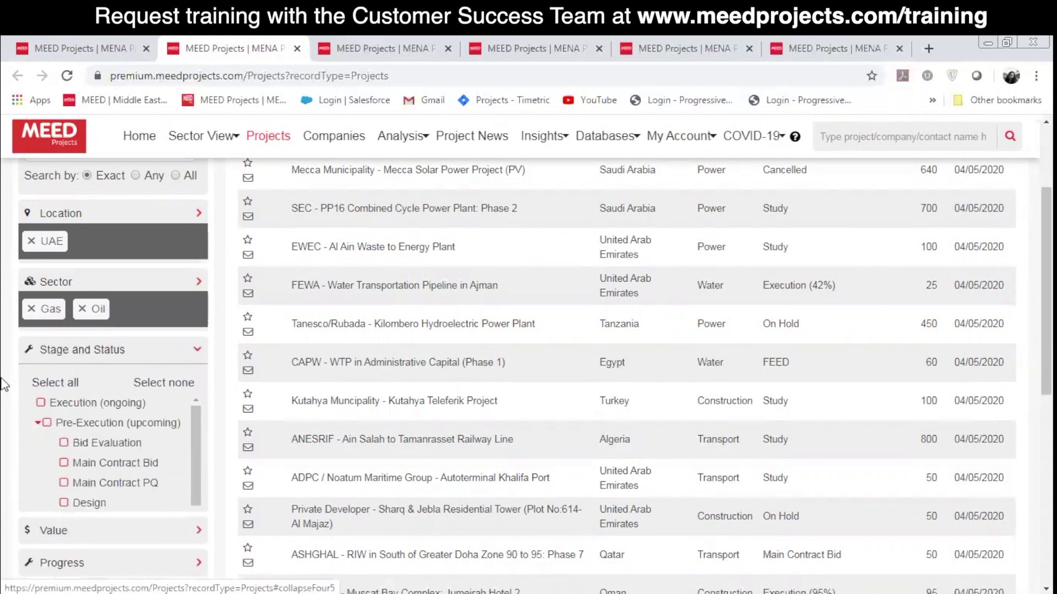
left_click(41, 402)
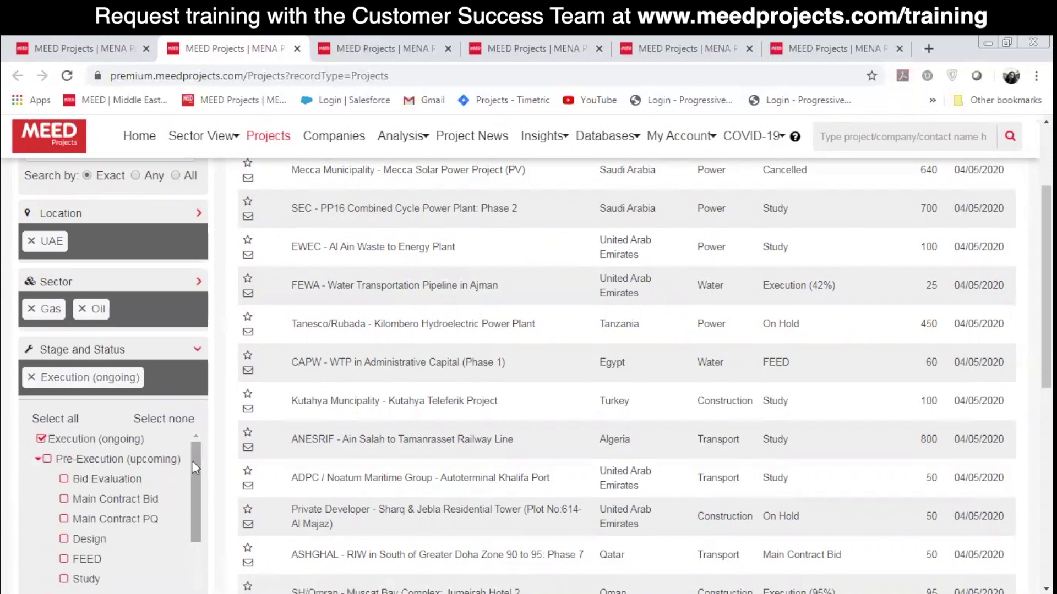
left_click_drag(190, 463, 190, 437)
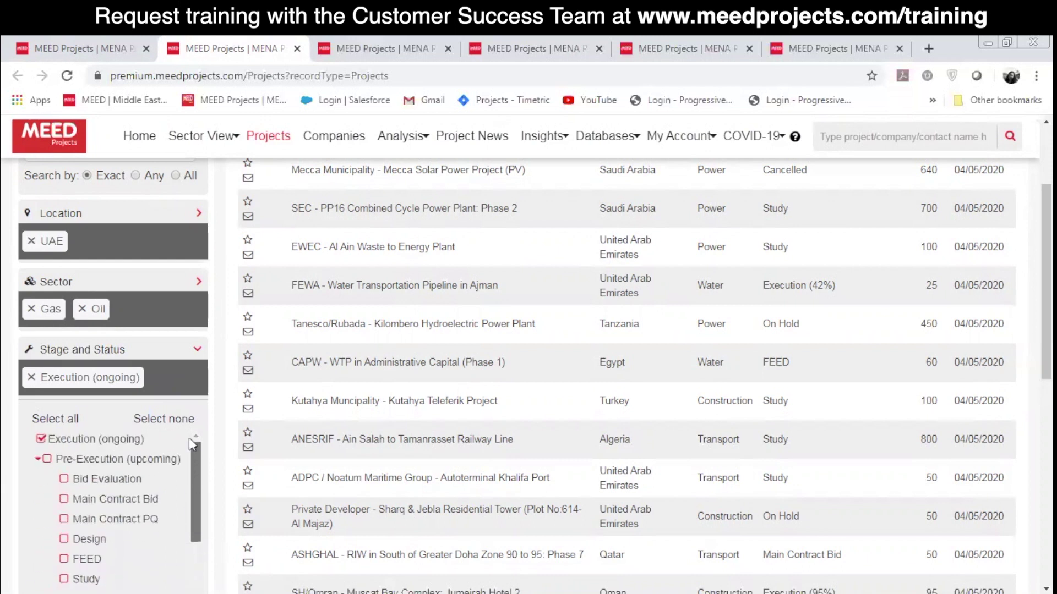
left_click(120, 351)
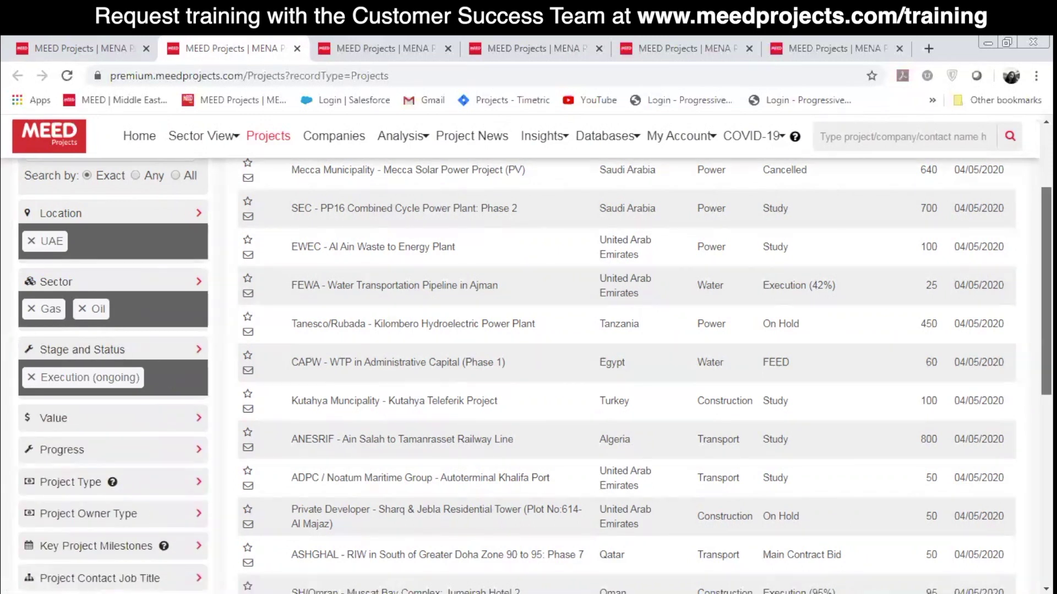
scroll(1046, 330, "down", 2)
scroll(236, 520, "up", 1)
scroll(235, 520, "down", 4)
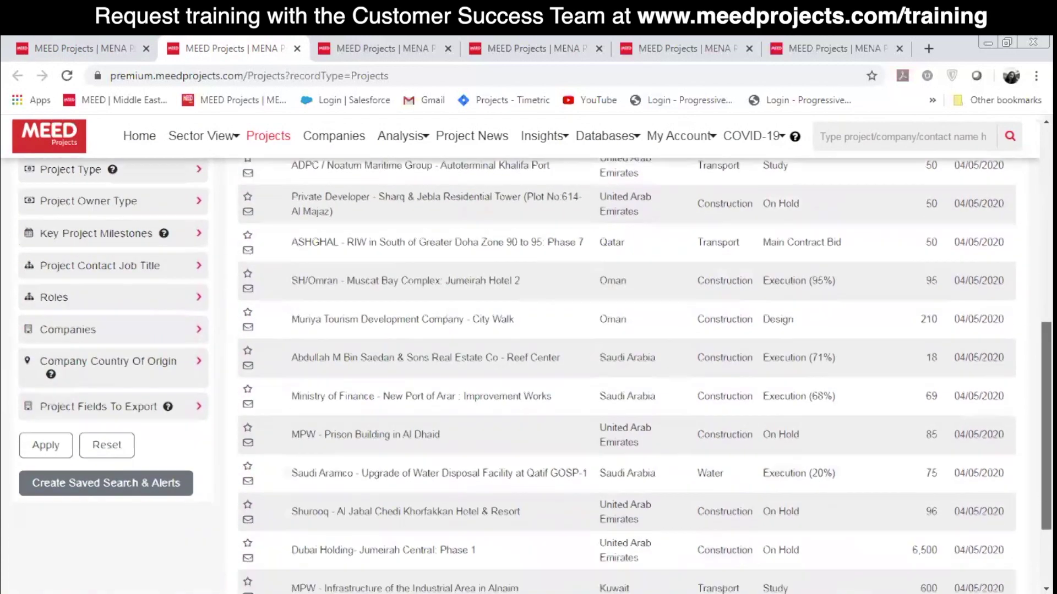
Apply the filters and scroll through the UAE oil and gas execution projects, such as ADNOC and ZADCO.
left_click(34, 432)
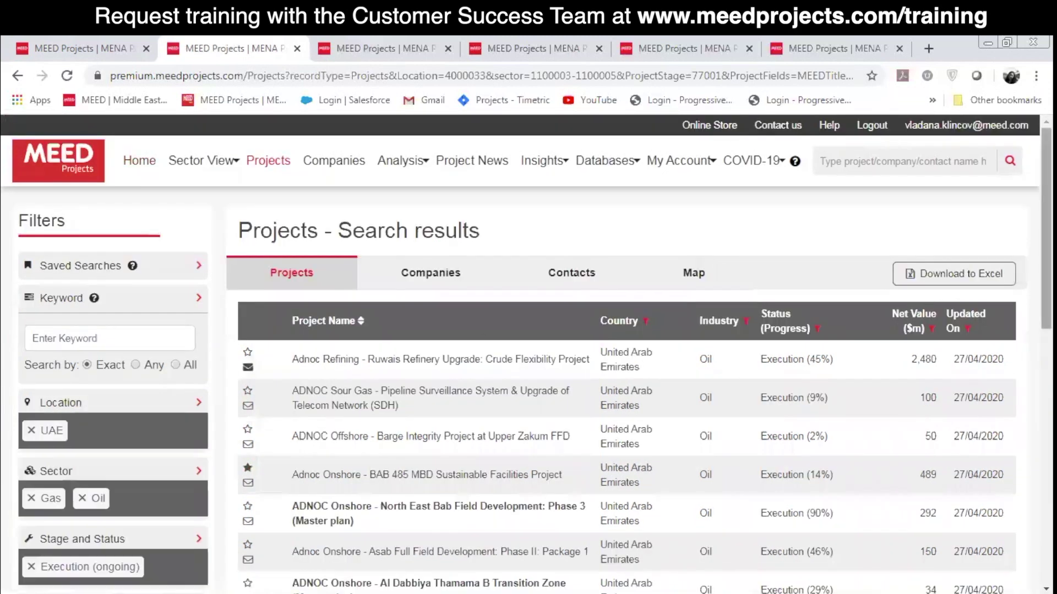
scroll(627, 386, "down", 2)
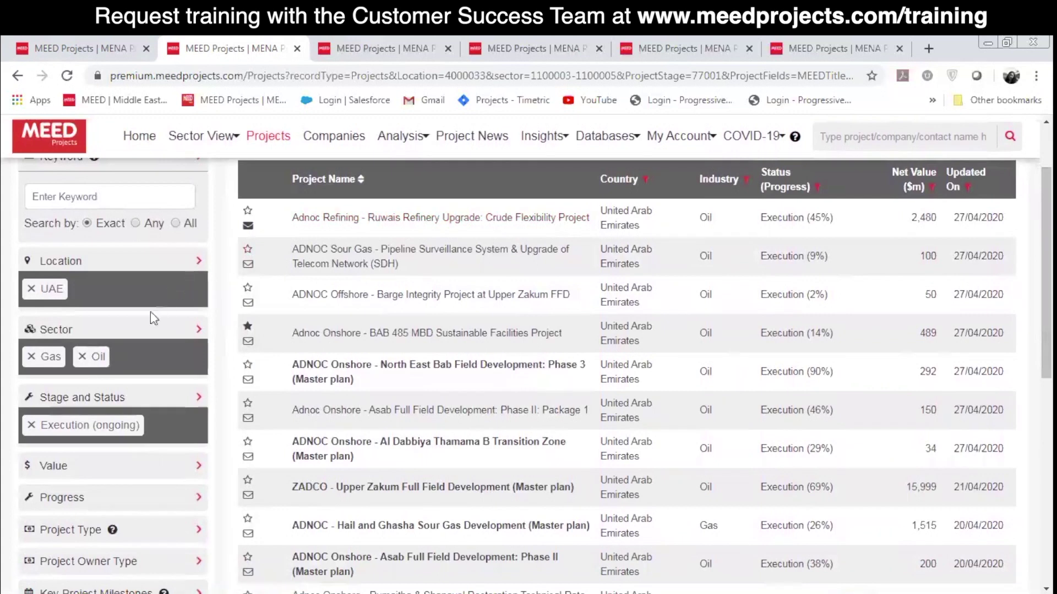
scroll(346, 421, "down", 1)
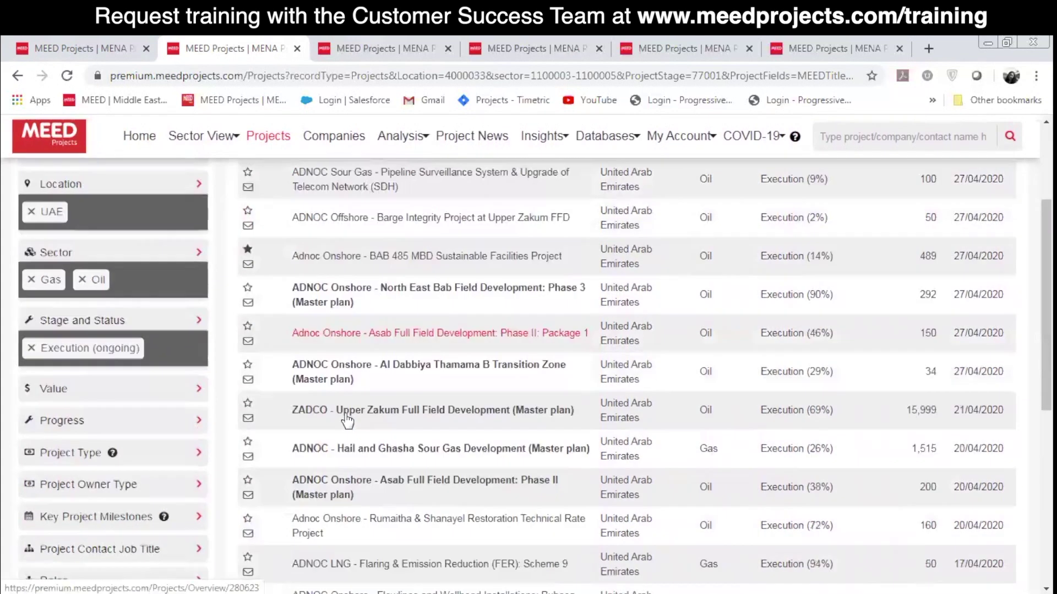
scroll(347, 421, "down", 1)
scroll(302, 456, "down", 1)
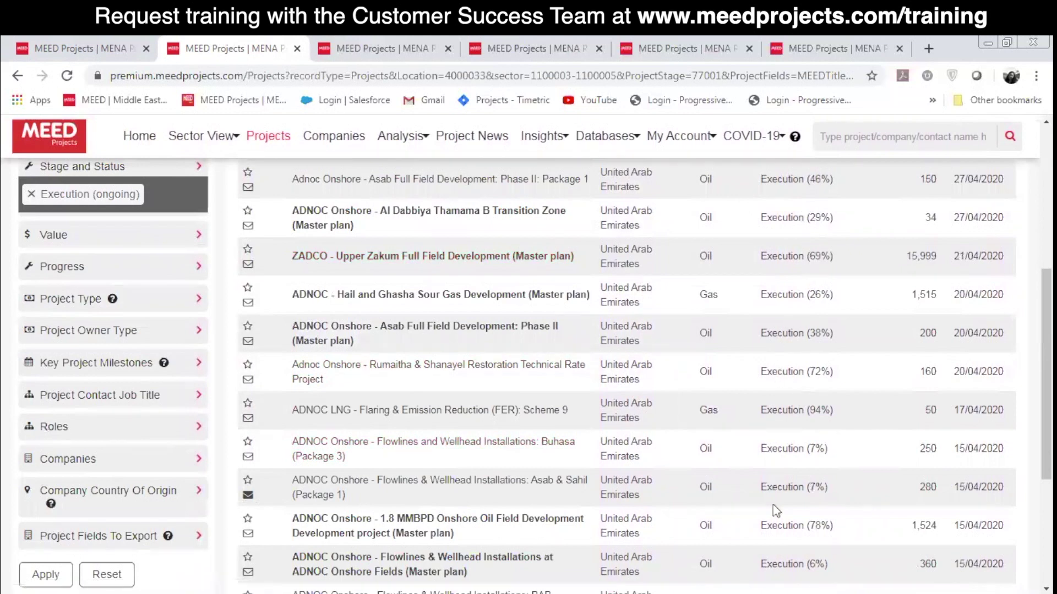
scroll(776, 512, "down", 1)
scroll(773, 507, "down", 1)
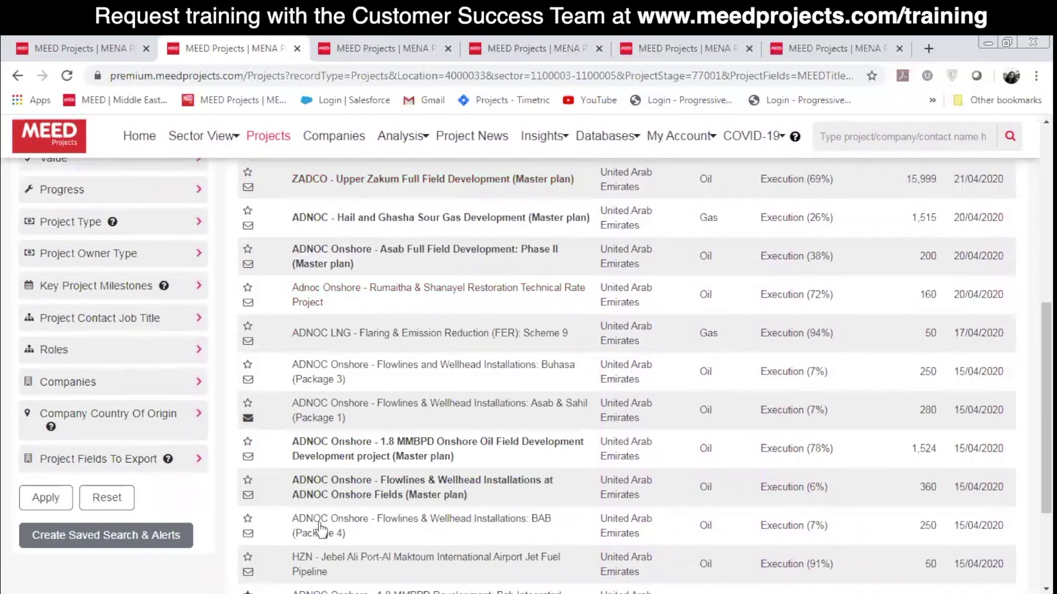
Start a saved search with alerts and name it 'UAE oil and gas'.
left_click(148, 542)
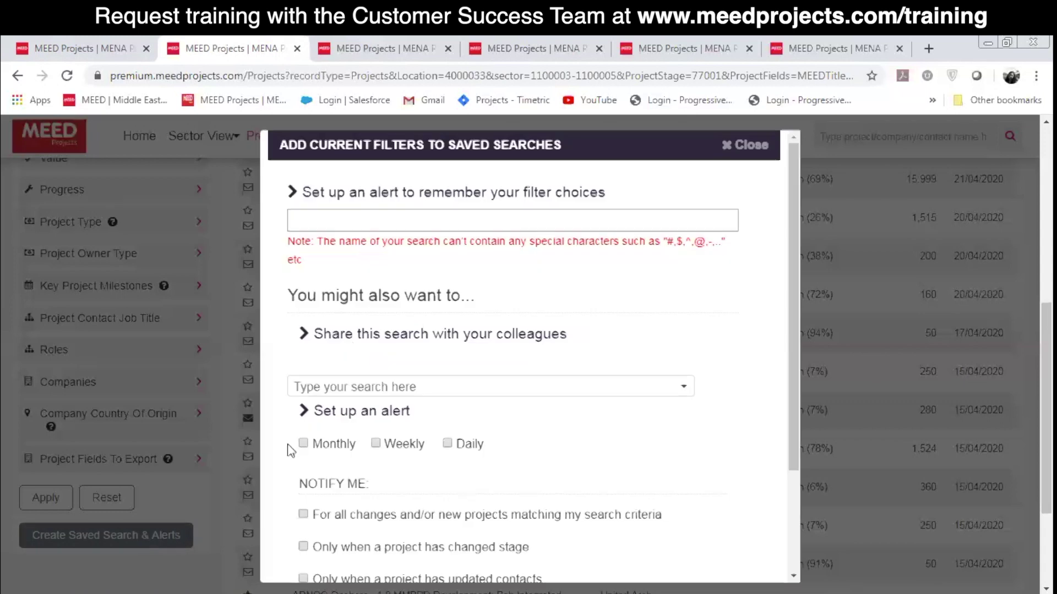
left_click(376, 219)
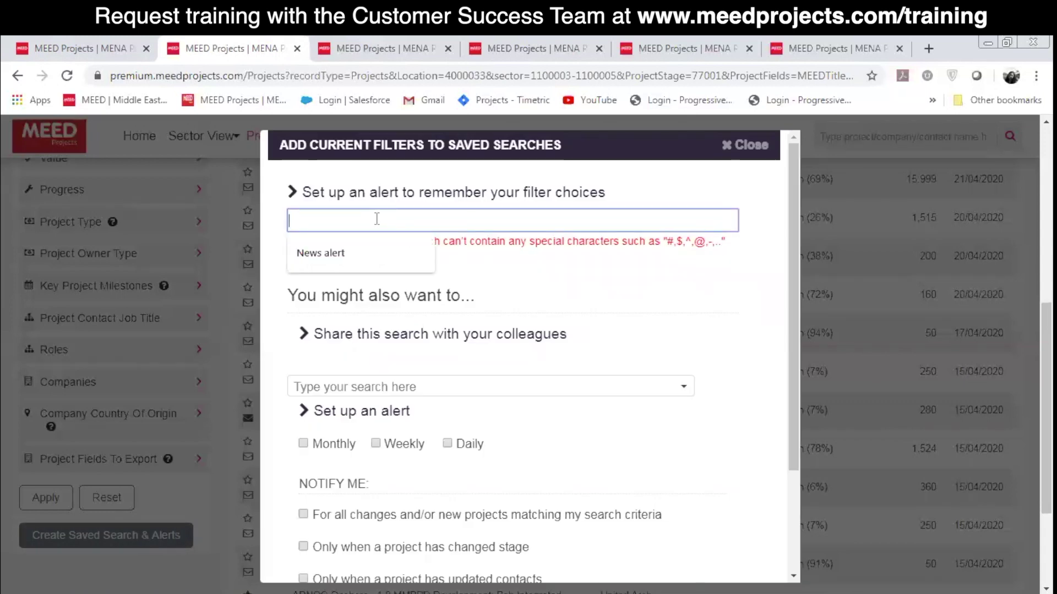
type("UAE oil and gas")
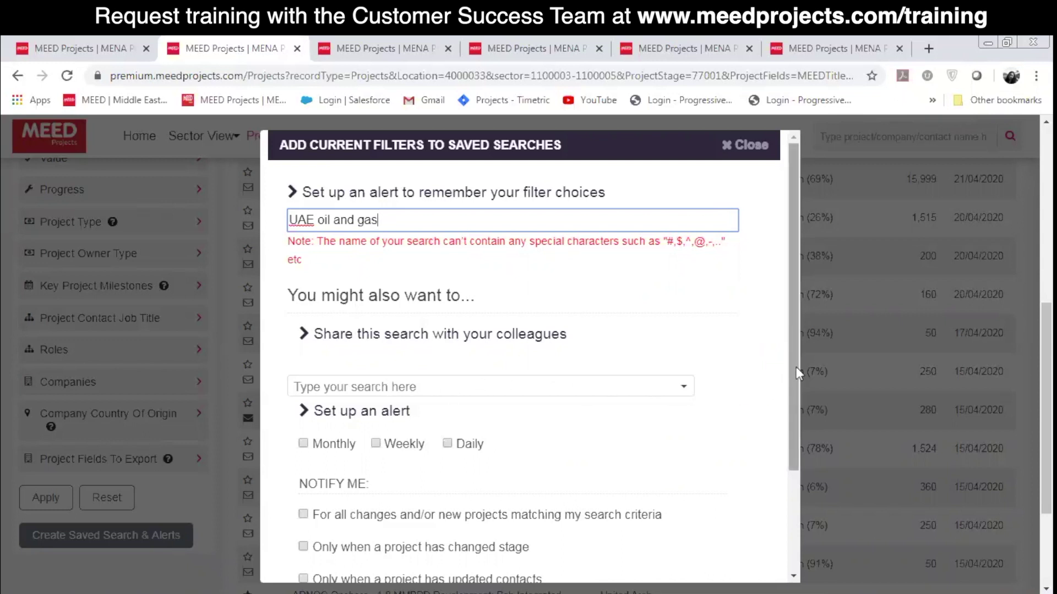
left_click_drag(793, 380, 788, 484)
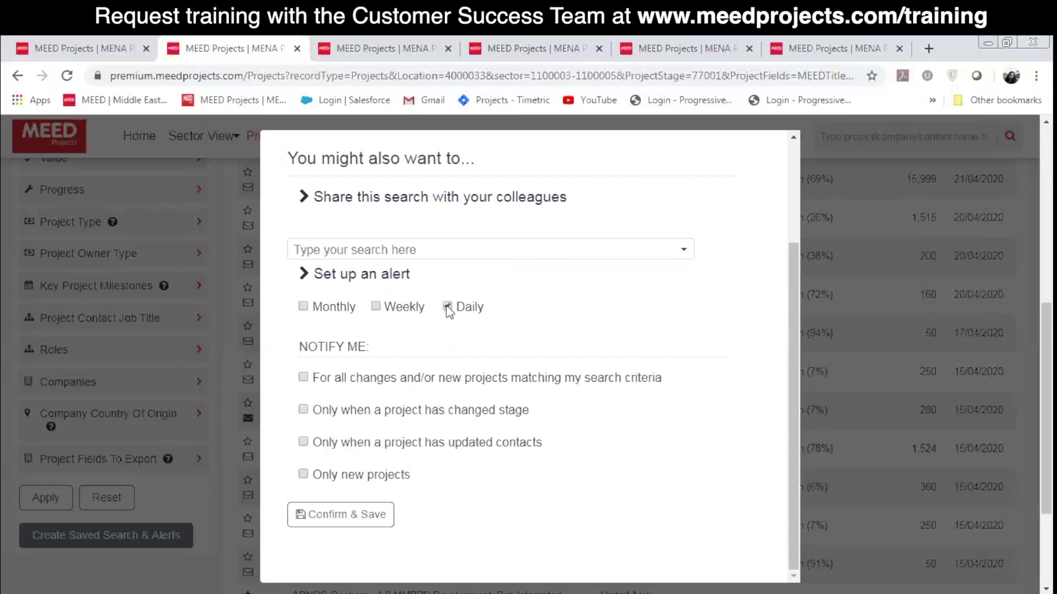
Set the daily alert to cover all changes and new matching projects, then confirm and save.
left_click(305, 379)
left_click(349, 516)
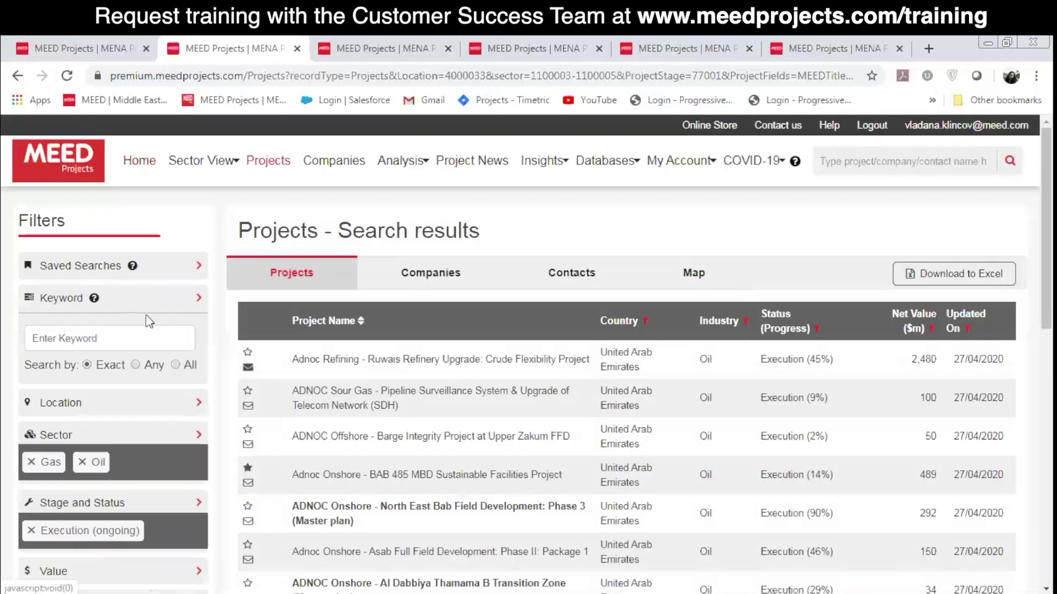
Check that 'UAE oil and gas' appears in the Saved Searches dropdown, then close it unchanged.
left_click(81, 269)
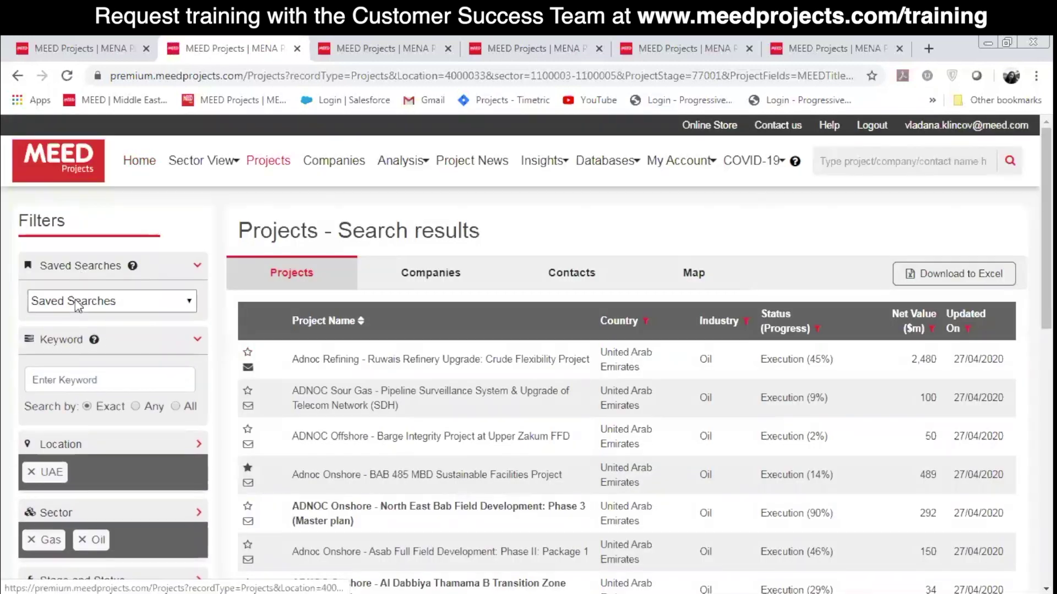
left_click(75, 299)
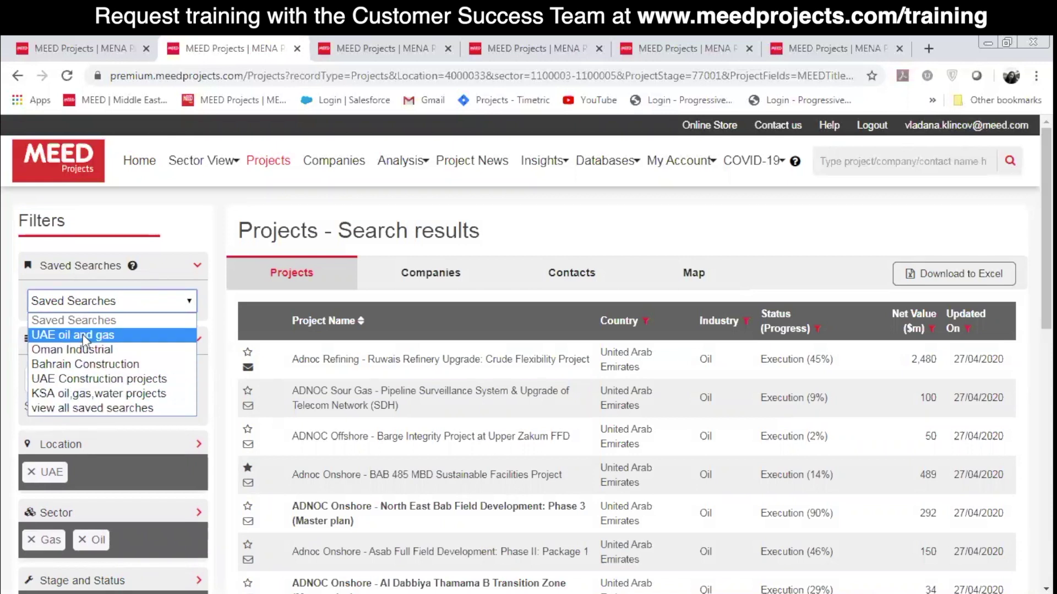
left_click(219, 310)
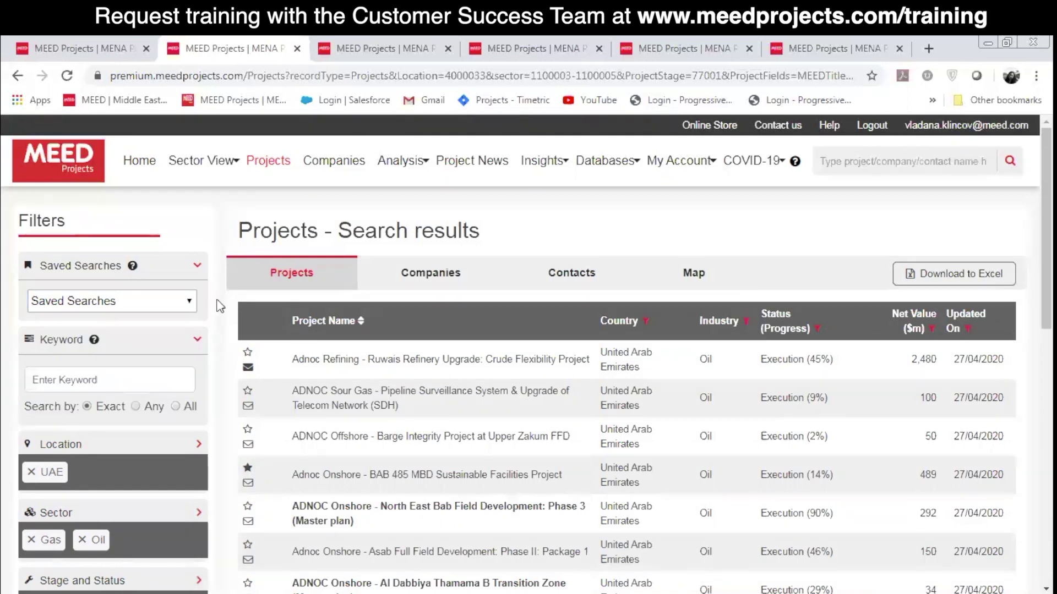
Review the 10 own and colleague-shared searches on the Manage Saved Search page.
left_click(679, 160)
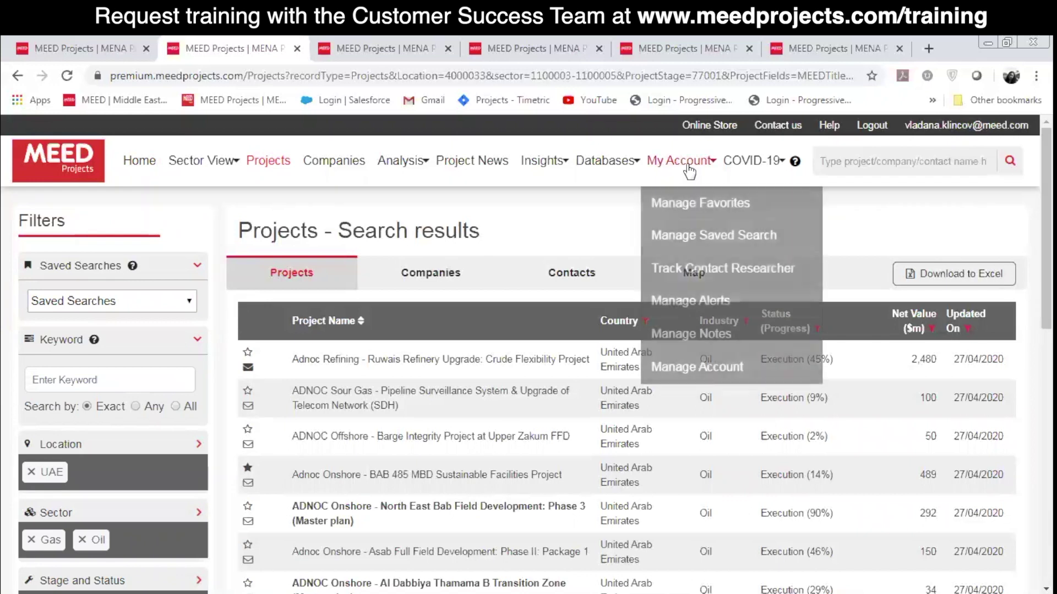
left_click(682, 236)
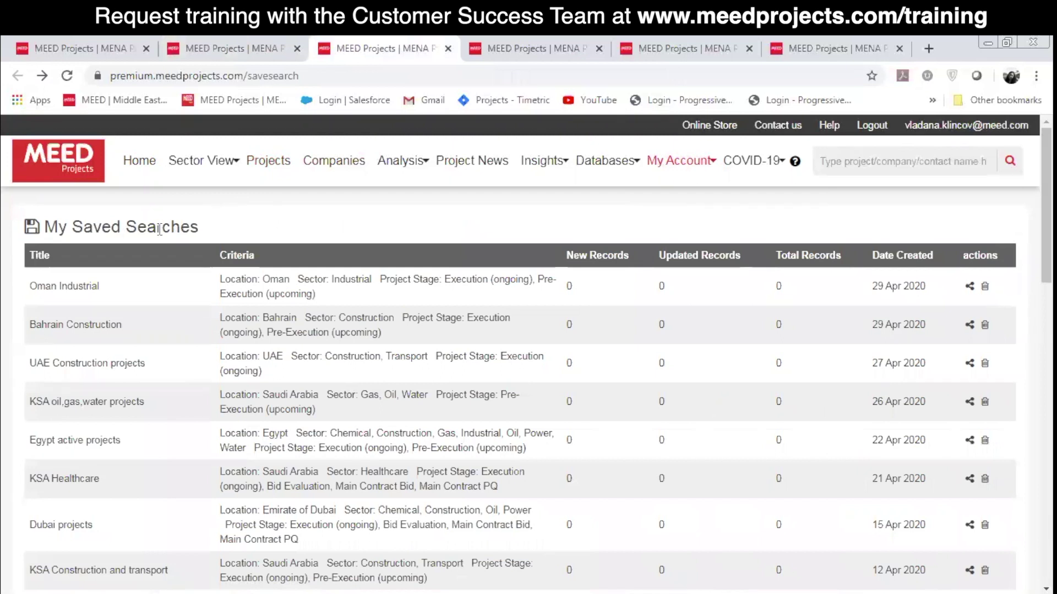
scroll(191, 244, "down", 3)
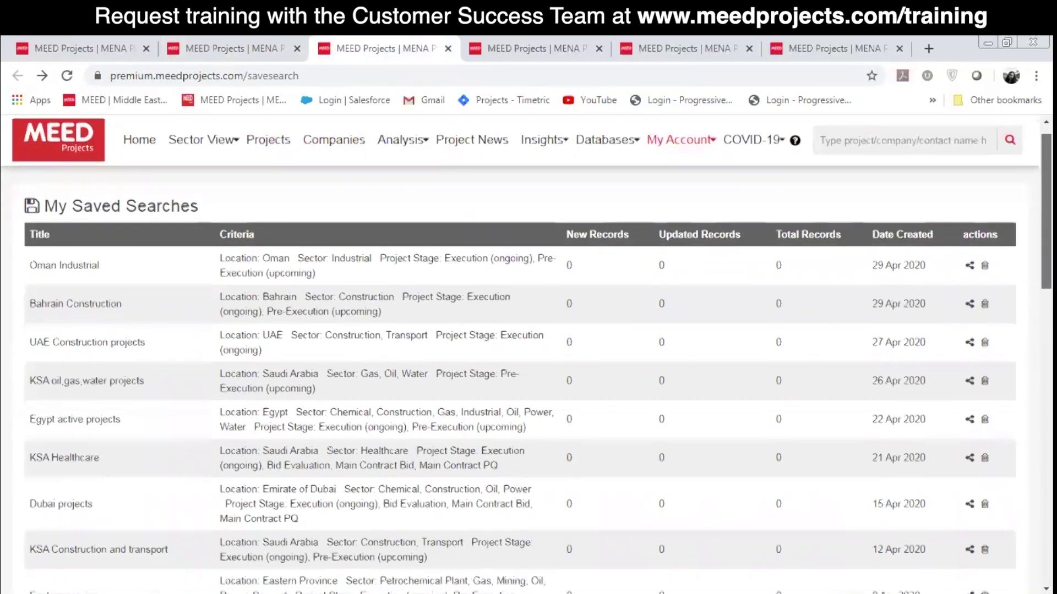
scroll(537, 295, "down", 8)
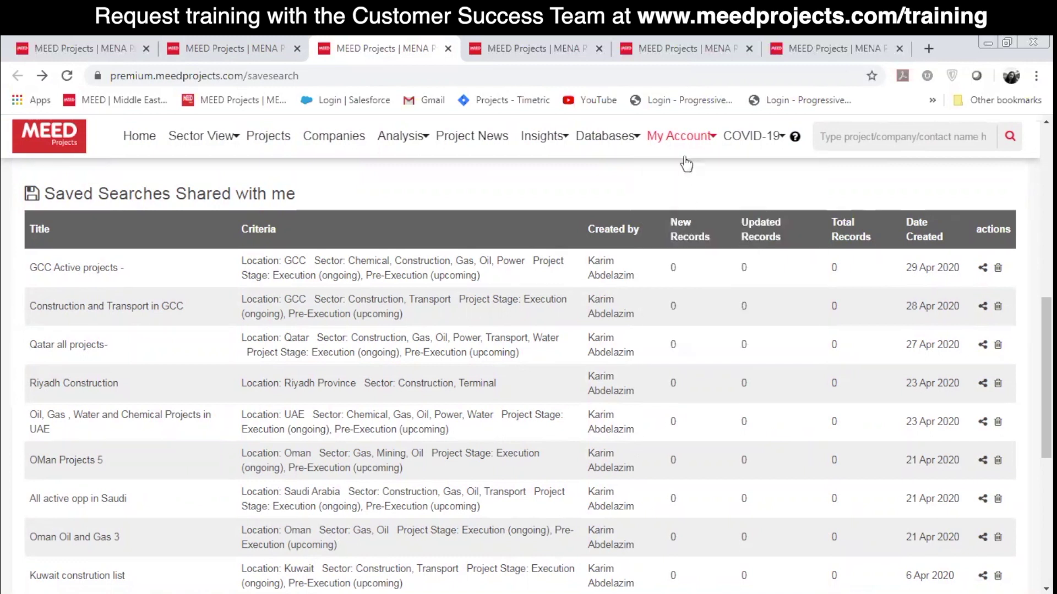
mouse_move(692, 160)
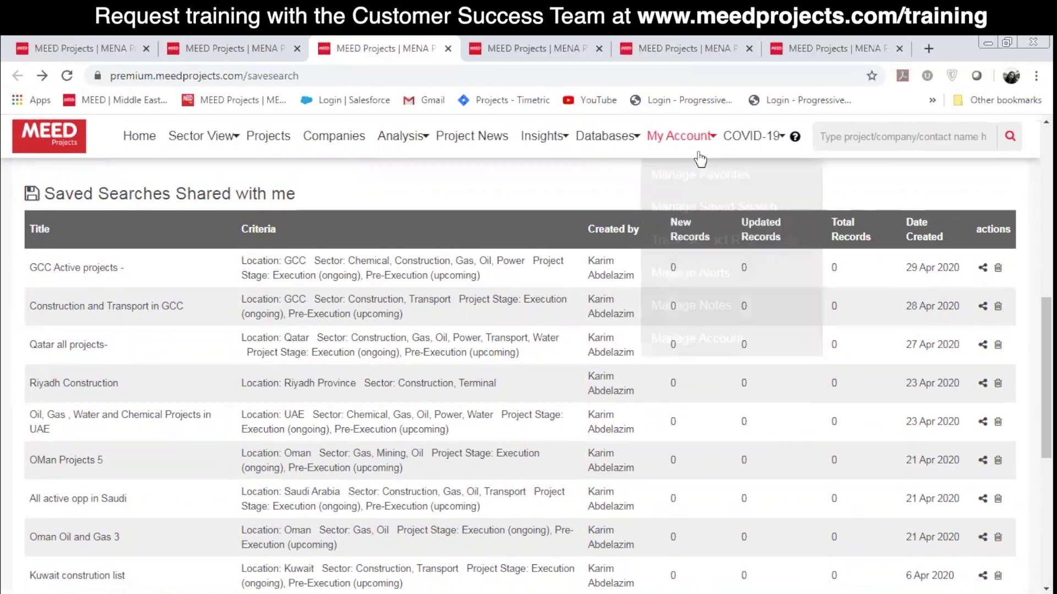
scroll(575, 204, "up", 1)
scroll(572, 200, "up", 2)
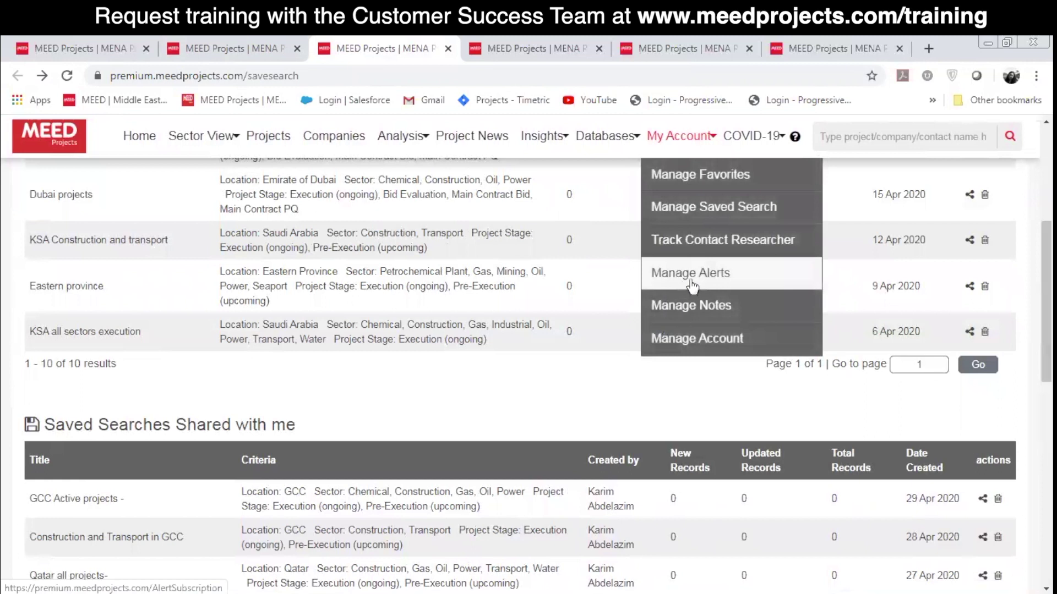
Check the UAE industrial alert's daily frequency settings, then return to the UAE gas and oil results.
left_click(673, 281)
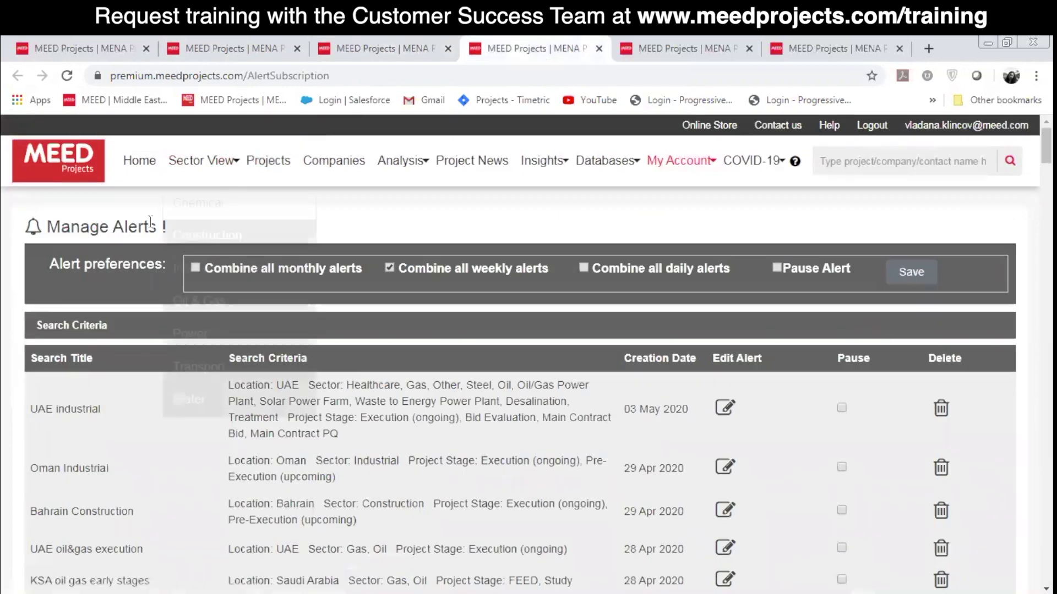
scroll(108, 237, "down", 2)
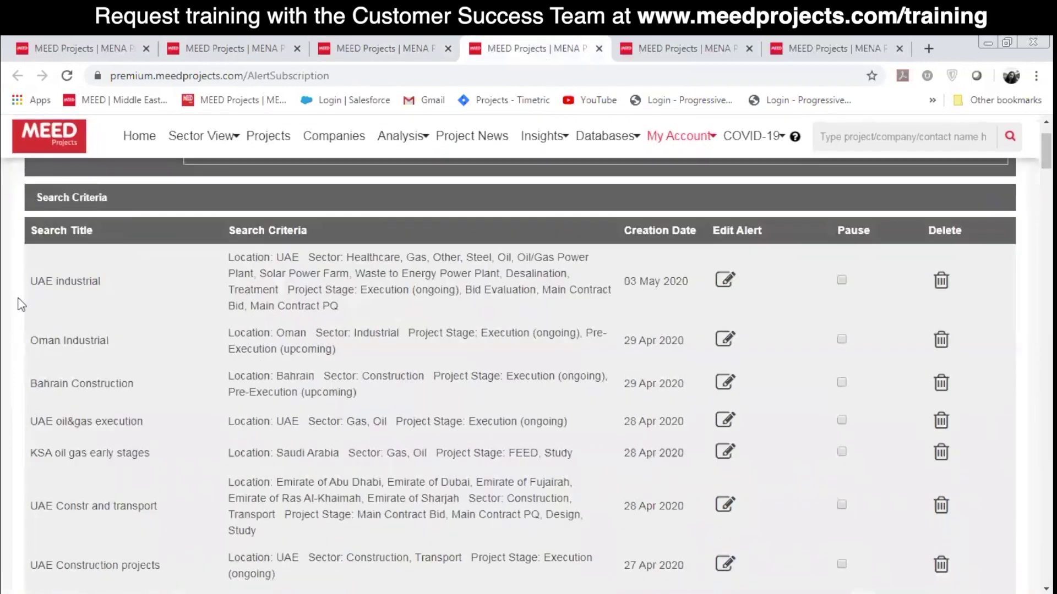
scroll(14, 298, "down", 1)
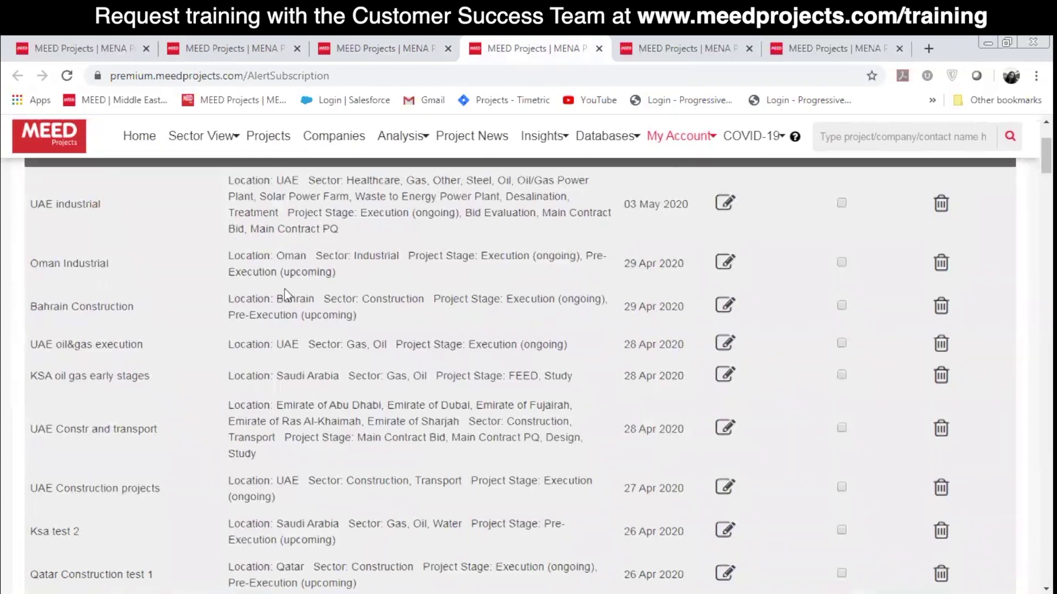
scroll(289, 295, "up", 1)
left_click(724, 281)
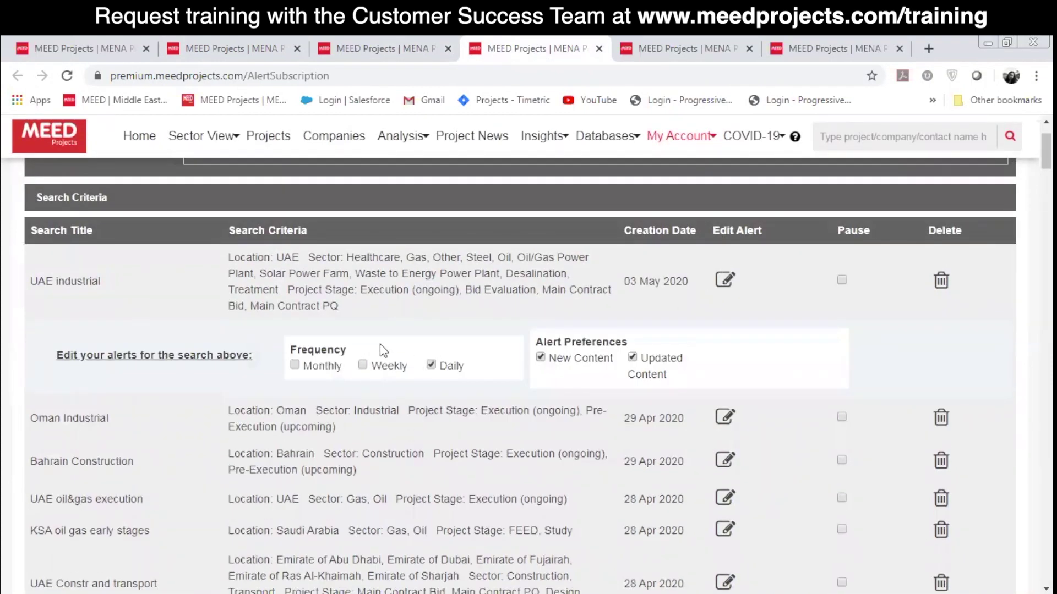
scroll(380, 344, "up", 2)
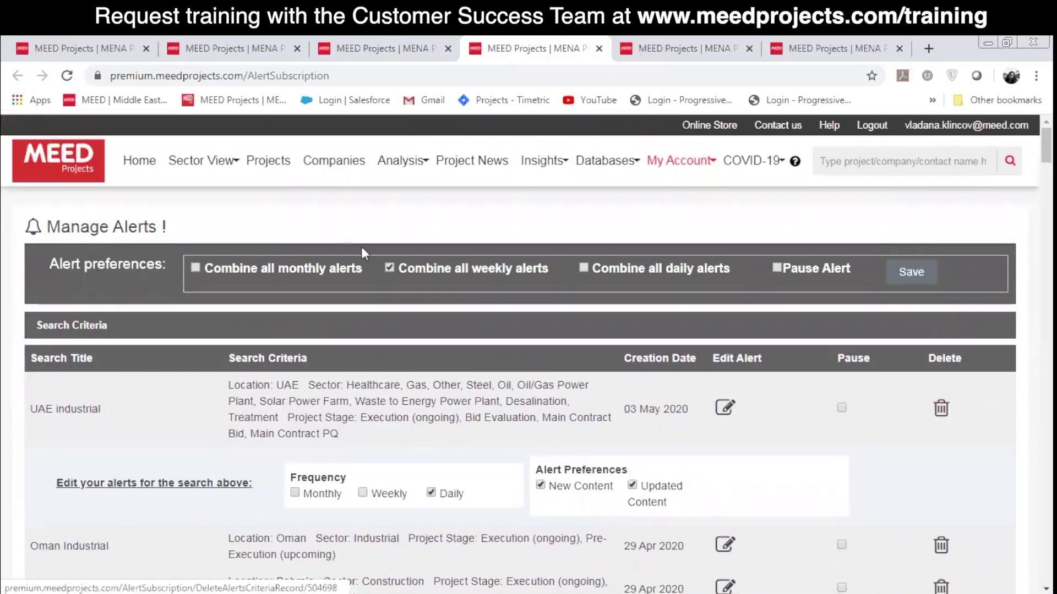
left_click(220, 49)
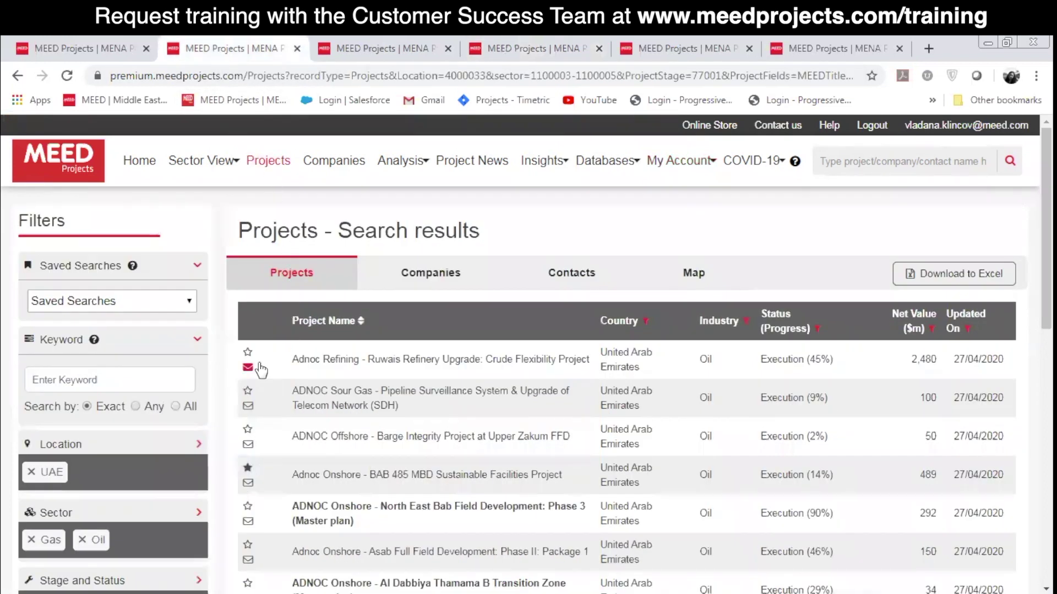
Star the ADNOC Sour Gas pipeline surveillance row and subscribe it to daily alerts.
left_click(248, 391)
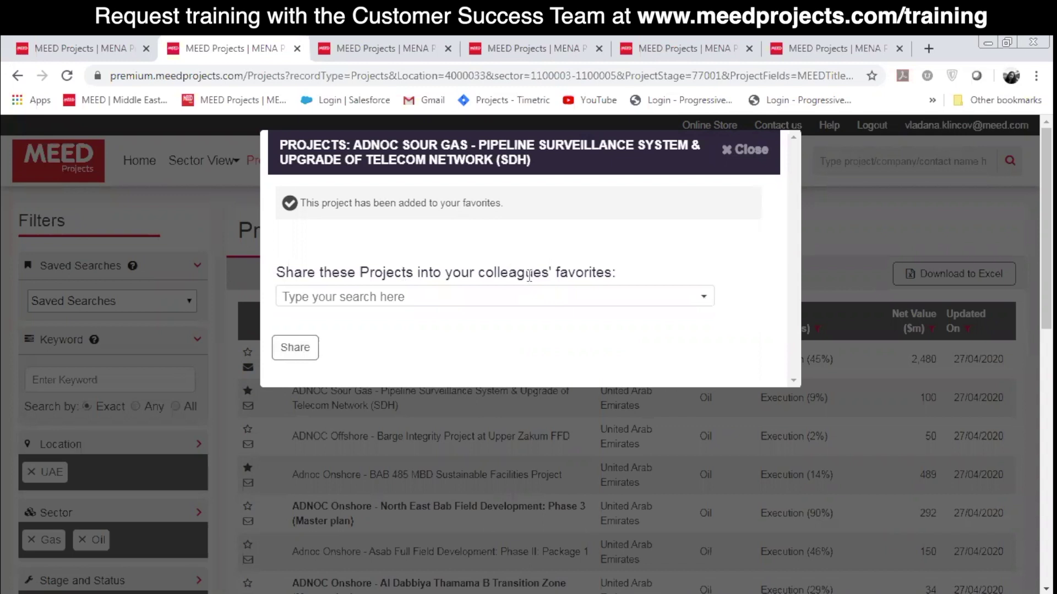
left_click(736, 150)
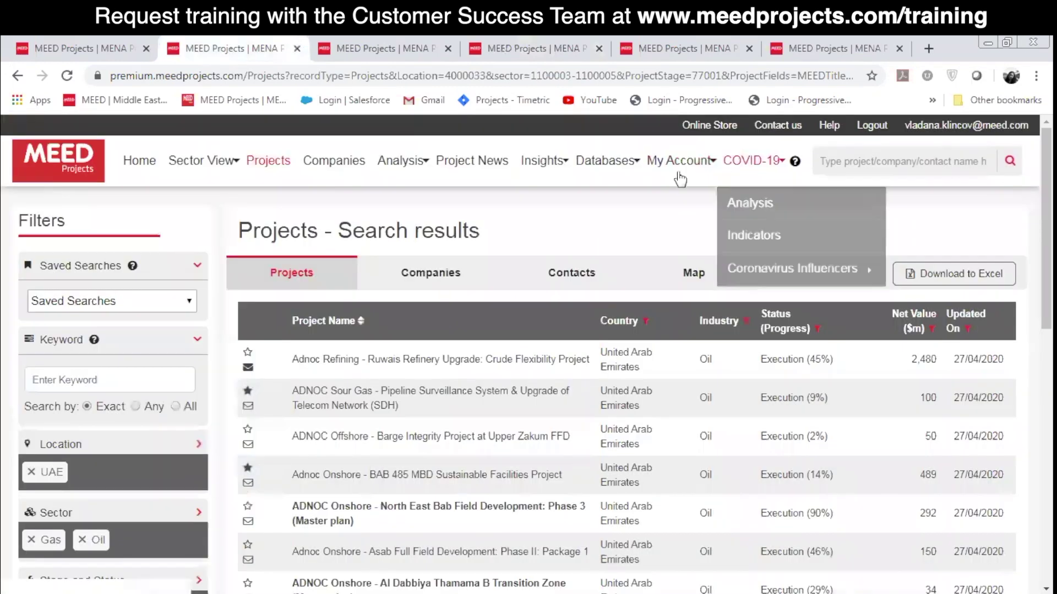
scroll(528, 352, "down", 2)
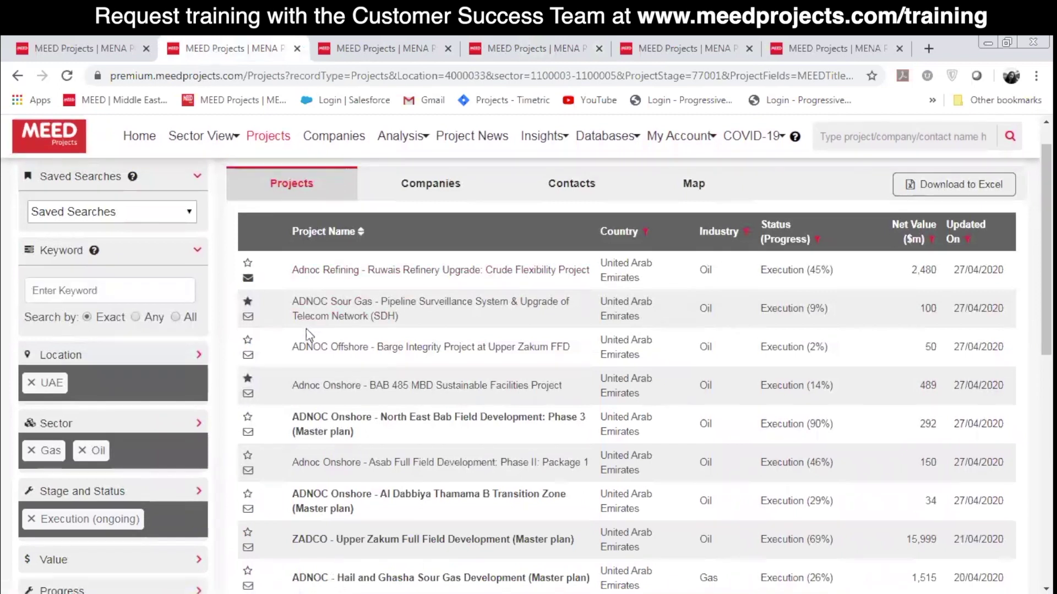
left_click(248, 317)
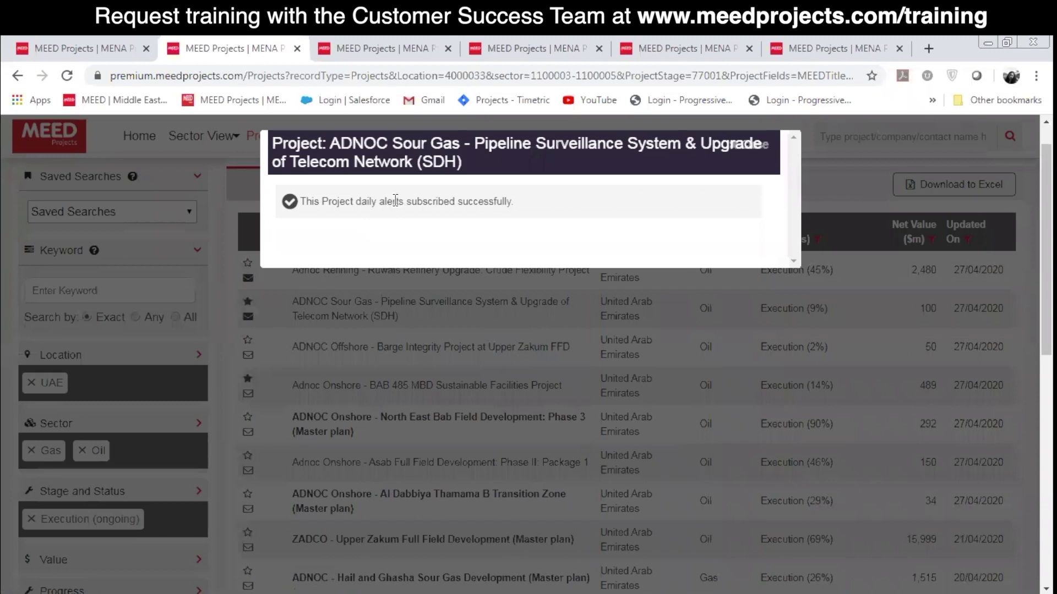
left_click(764, 147)
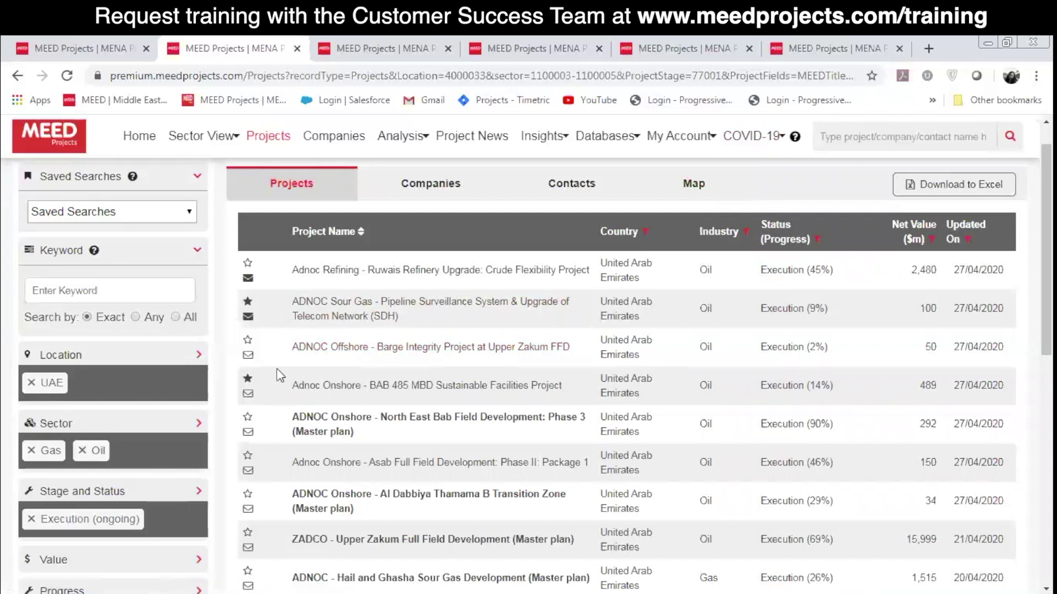
scroll(281, 376, "up", 2)
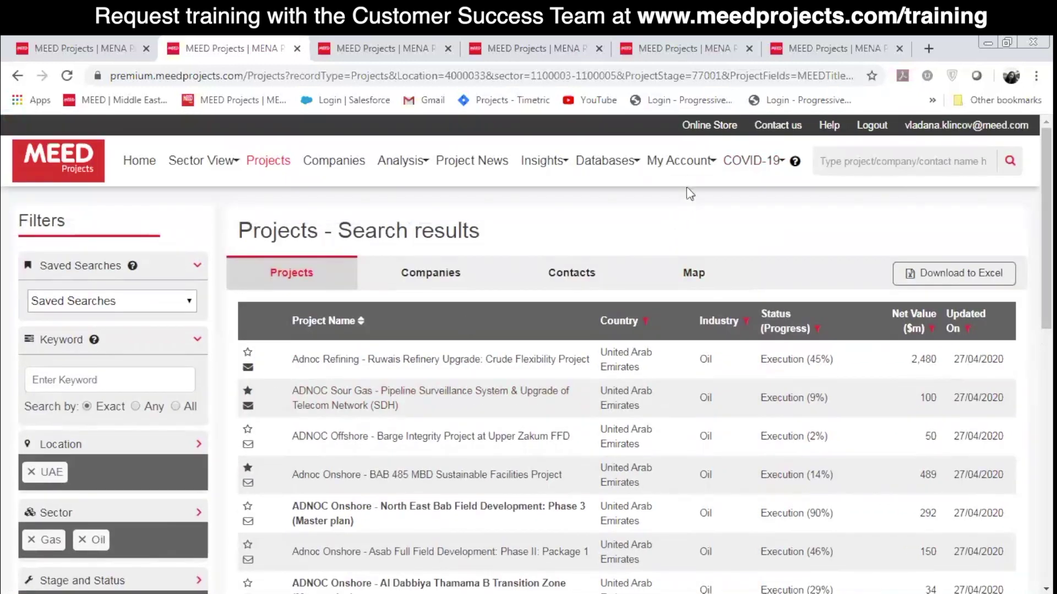
Review the favourited projects on the Manage Favorites page under My Account.
left_click(687, 170)
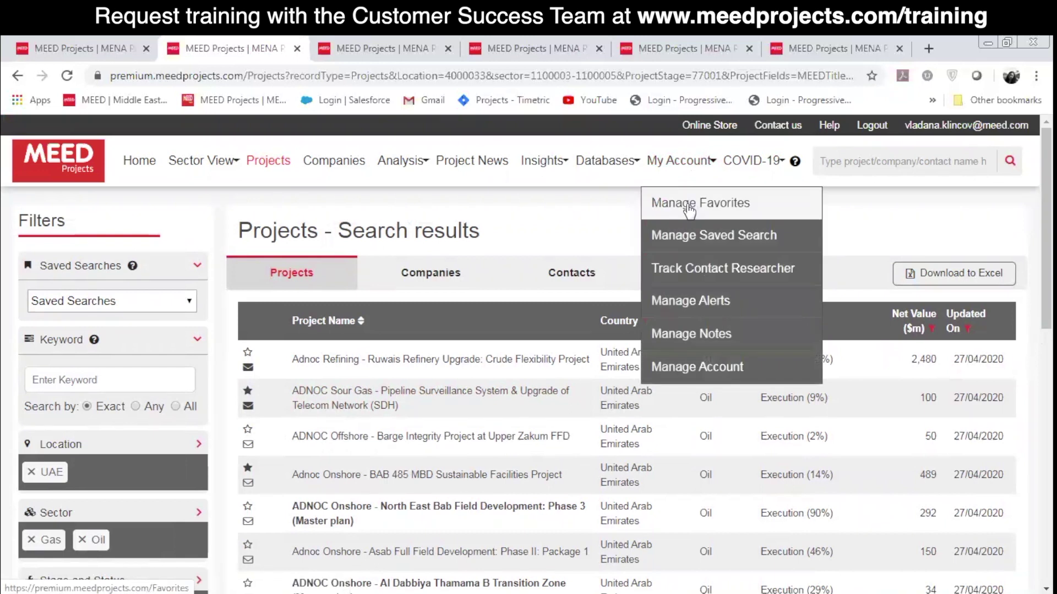
left_click(689, 204)
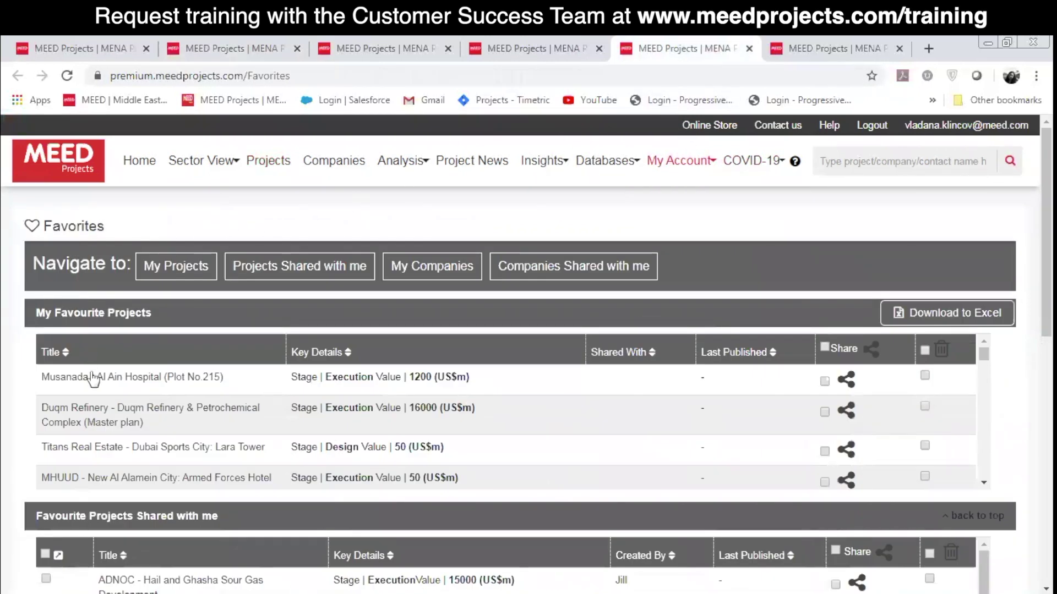
scroll(98, 392, "down", 2)
scroll(165, 407, "up", 2)
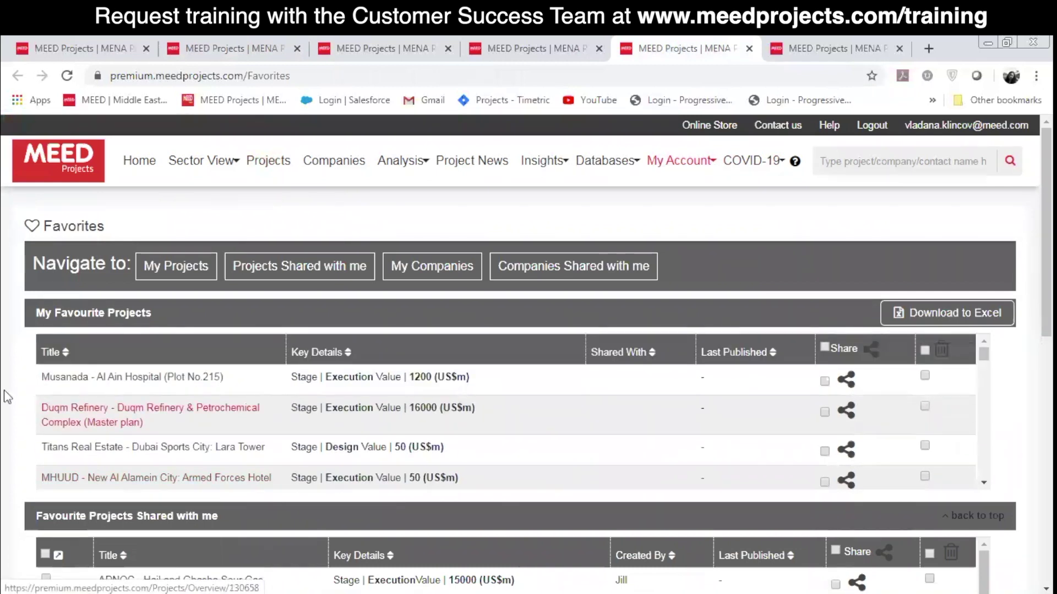
scroll(7, 396, "down", 3)
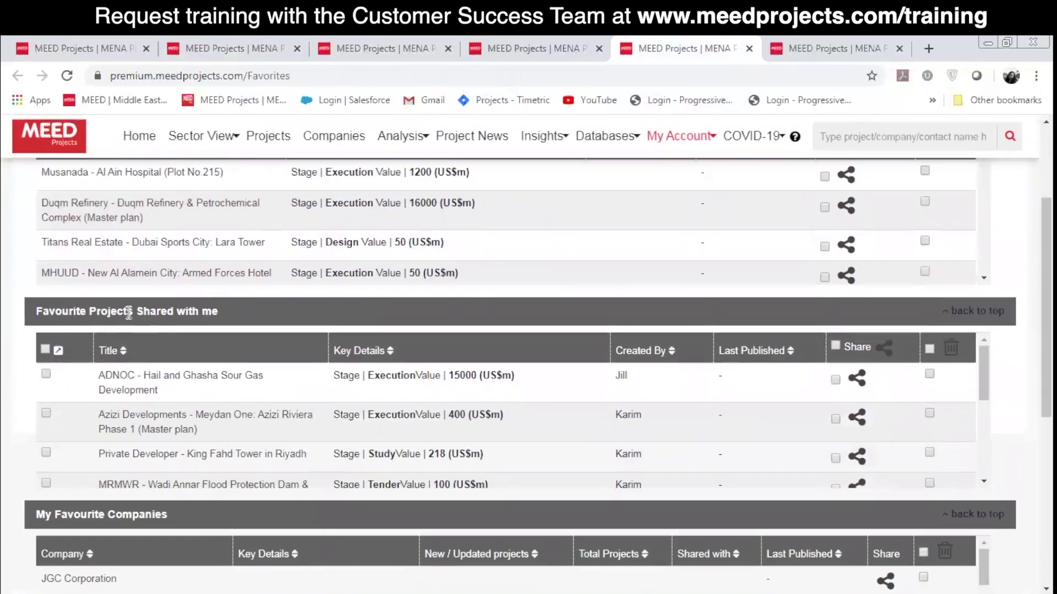
scroll(13, 312, "down", 4)
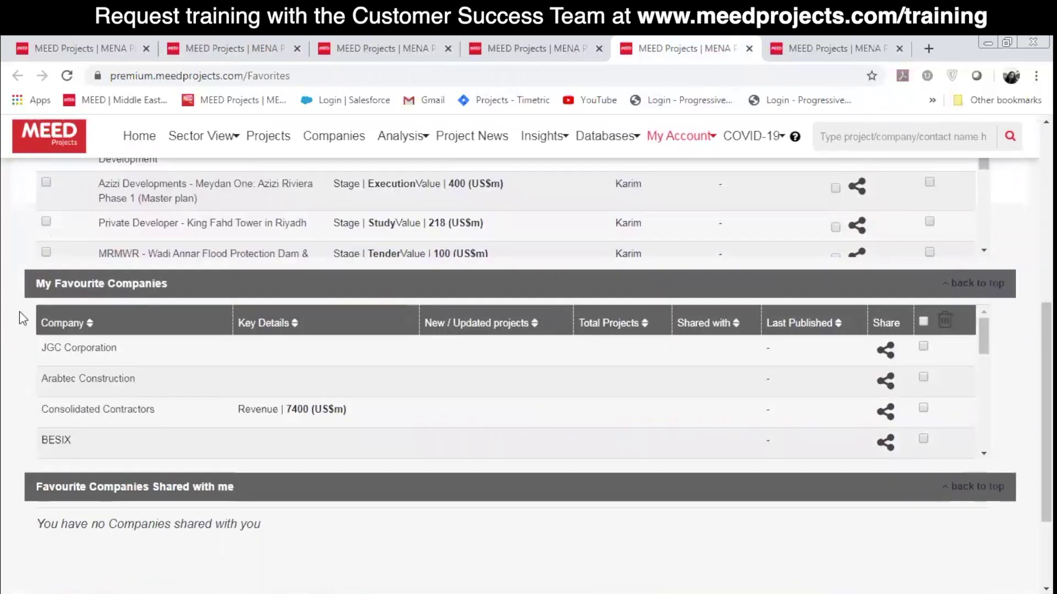
scroll(22, 319, "up", 8)
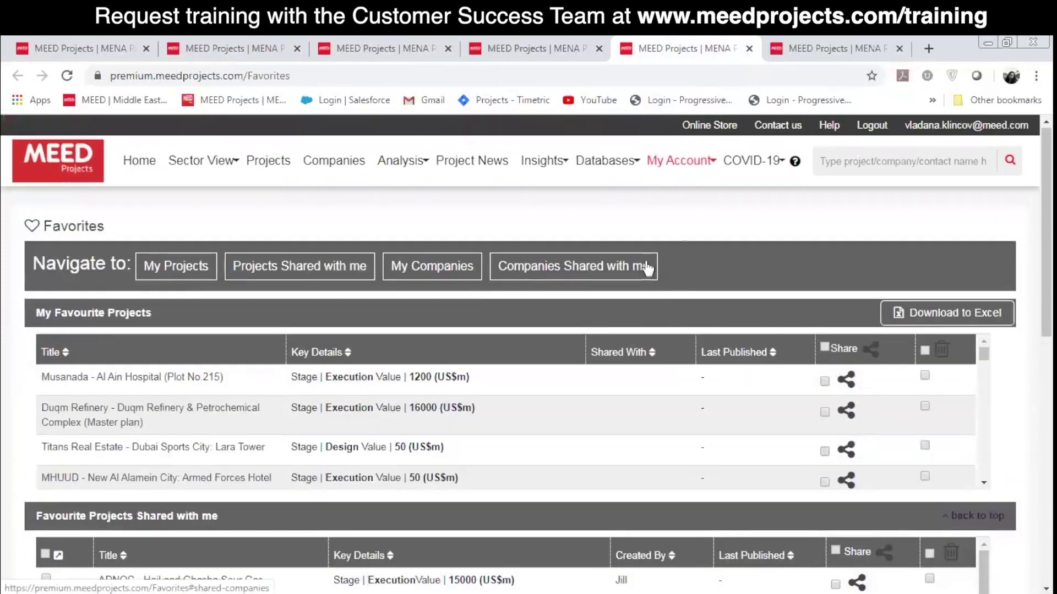
Show the alert and calendar options on the SEC PP16 Combined Cycle Phase 2 project page.
left_click(251, 55)
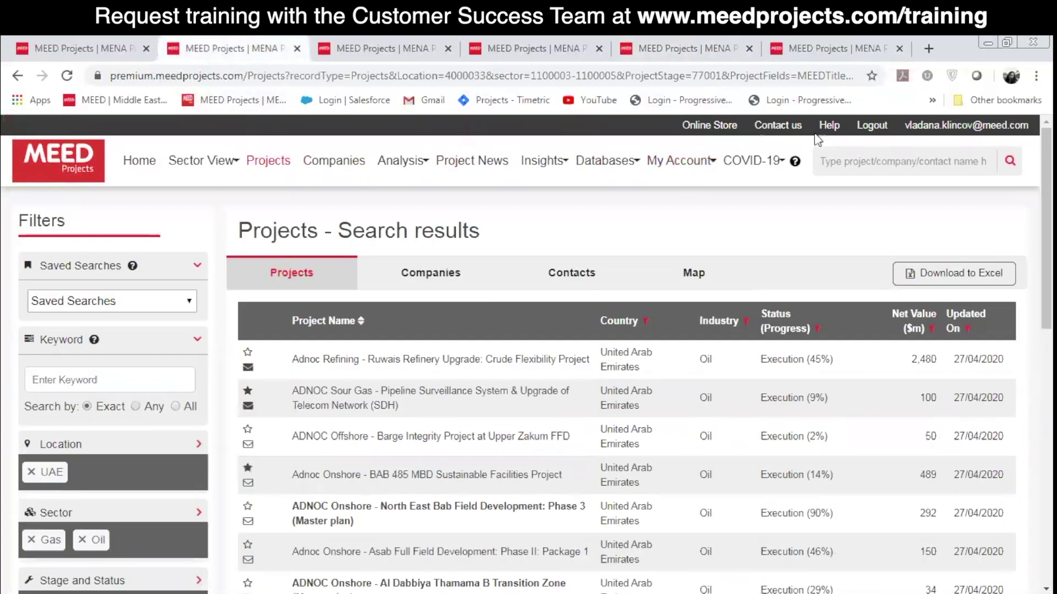
left_click(854, 55)
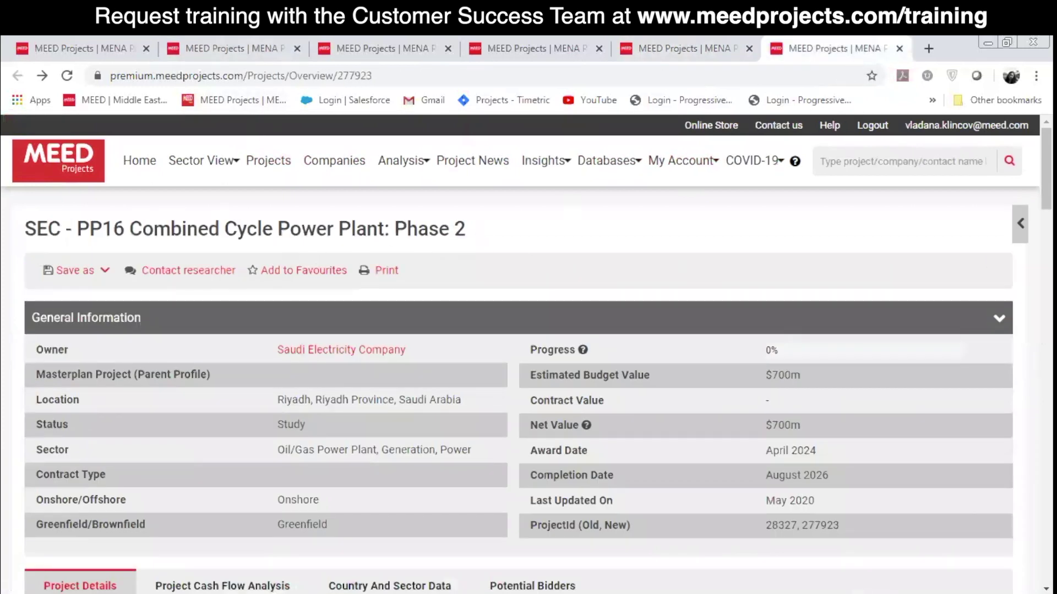
left_click(1019, 224)
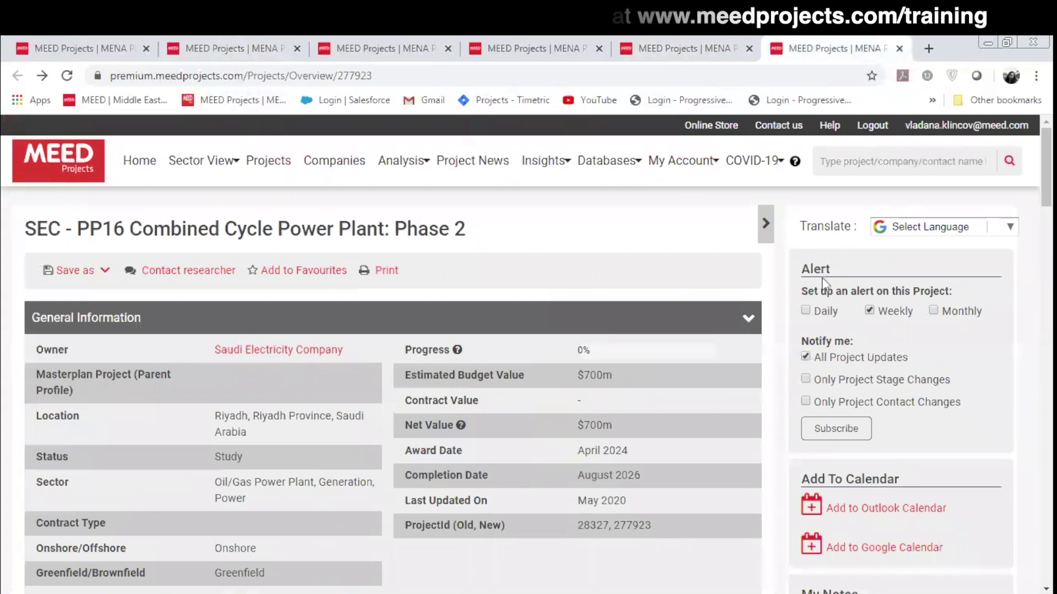